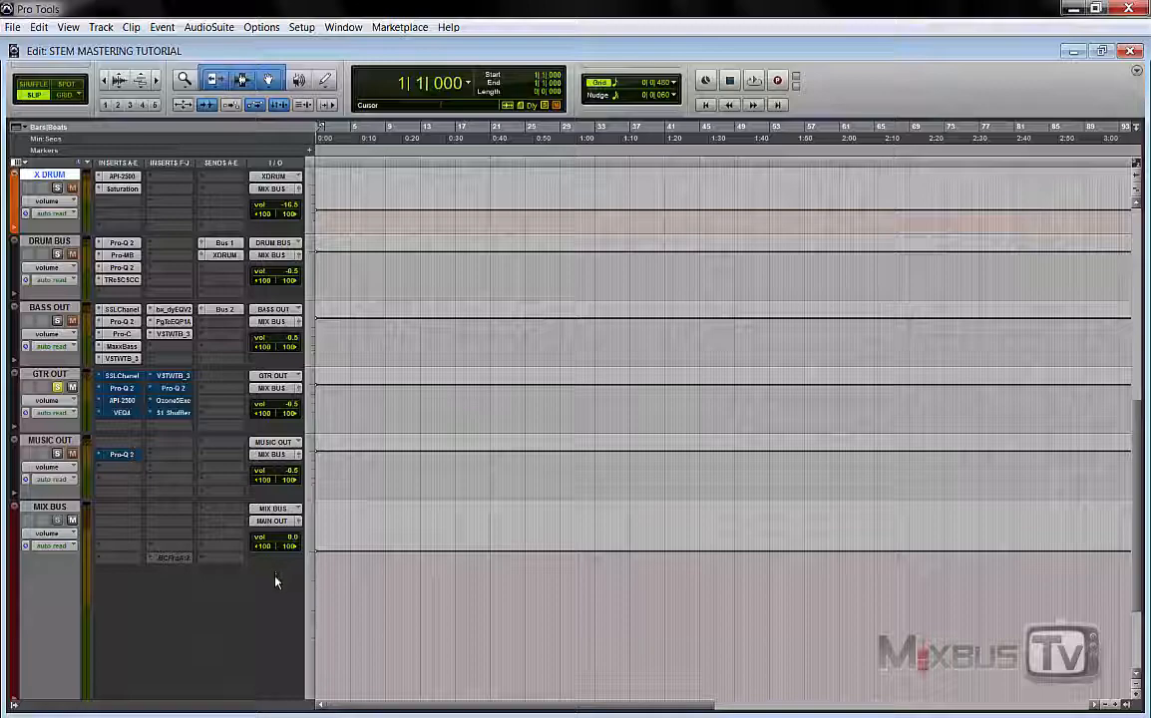
Play the song's opening with all GTR OUT inserts bypassed and again with them active, then return the inserts to bypass
key(space)
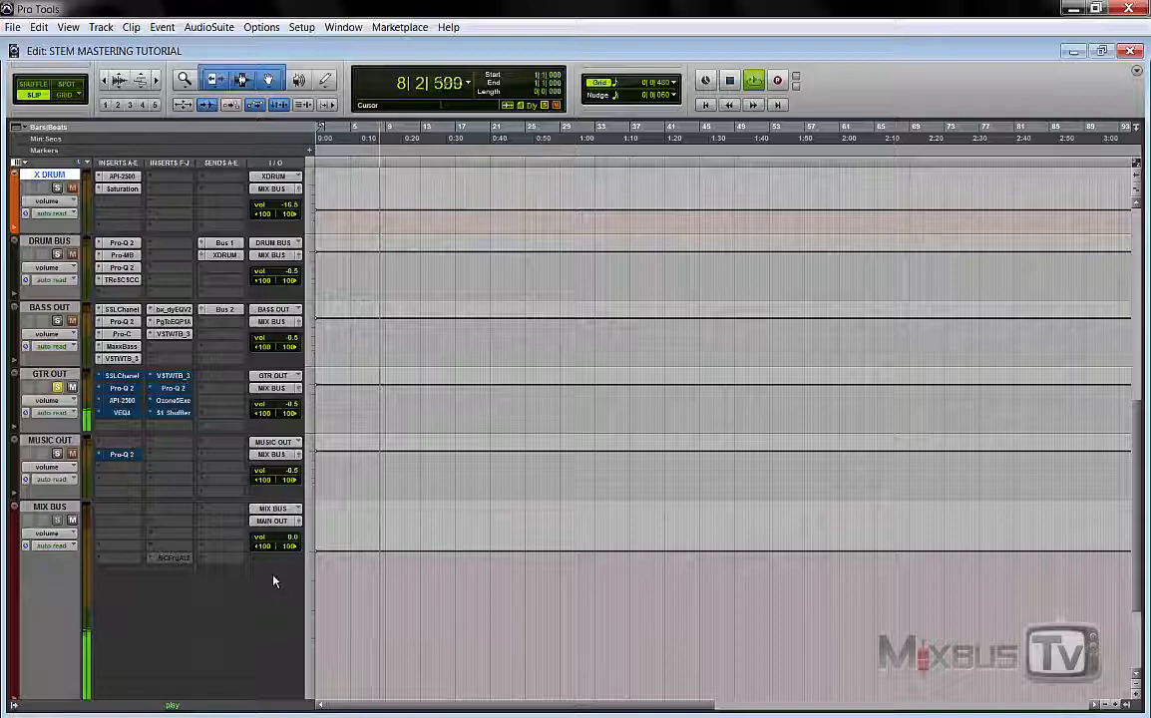
key(space)
key(space)
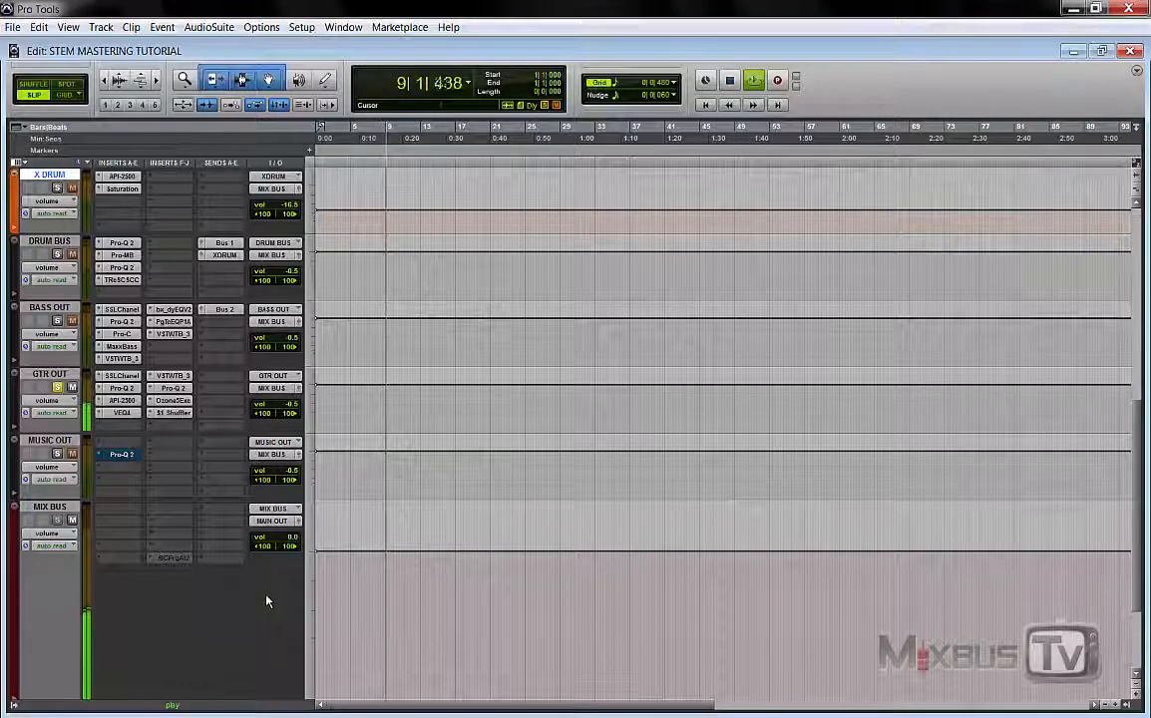
key(space)
key(shift+a)
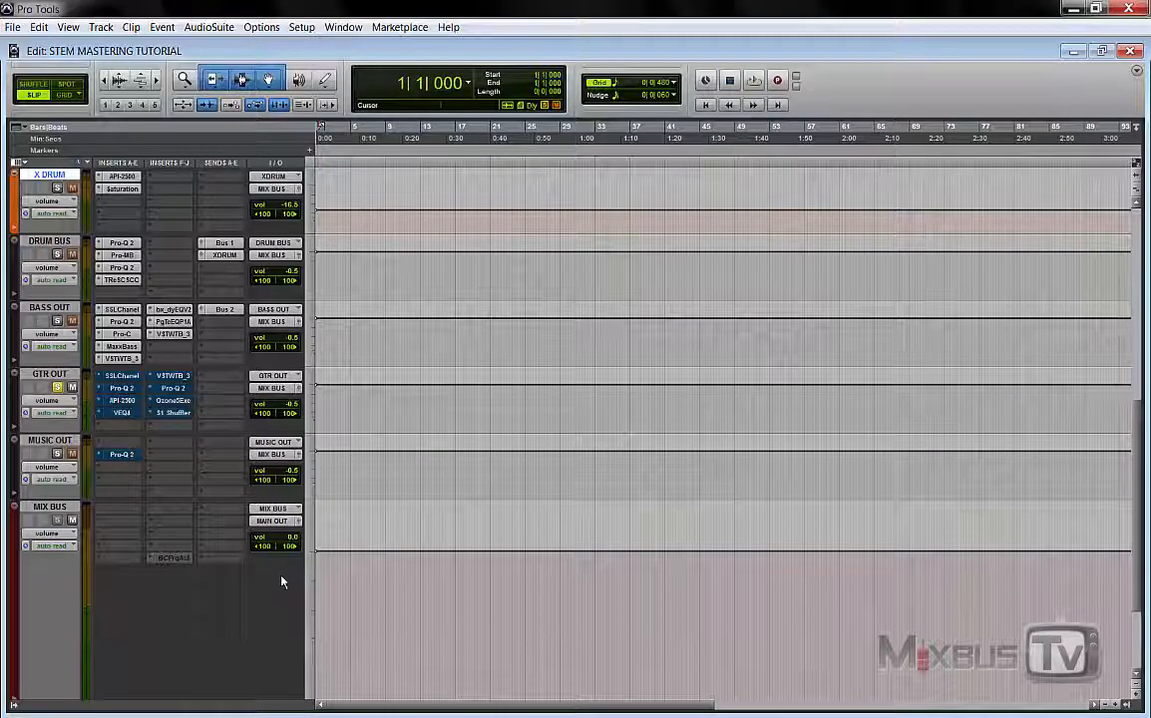
Activate the SSLChannel insert on GTR OUT, compare it bypassed and active during playback, leave it active and close it
click(122, 374)
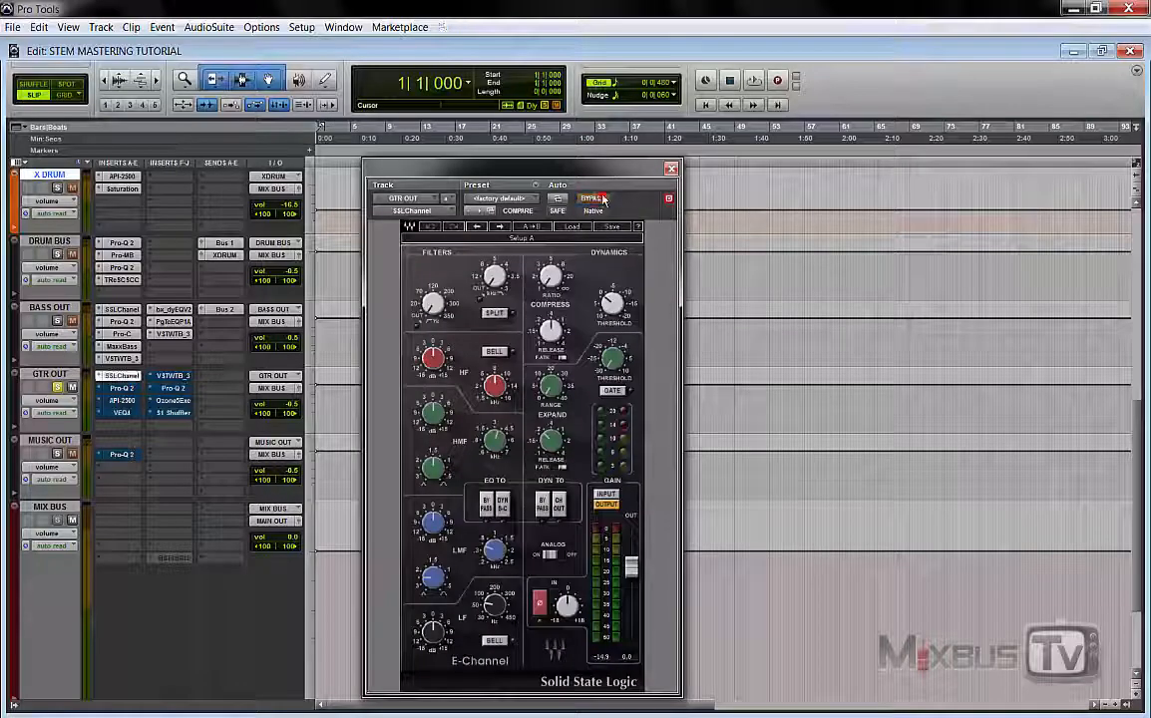
click(594, 198)
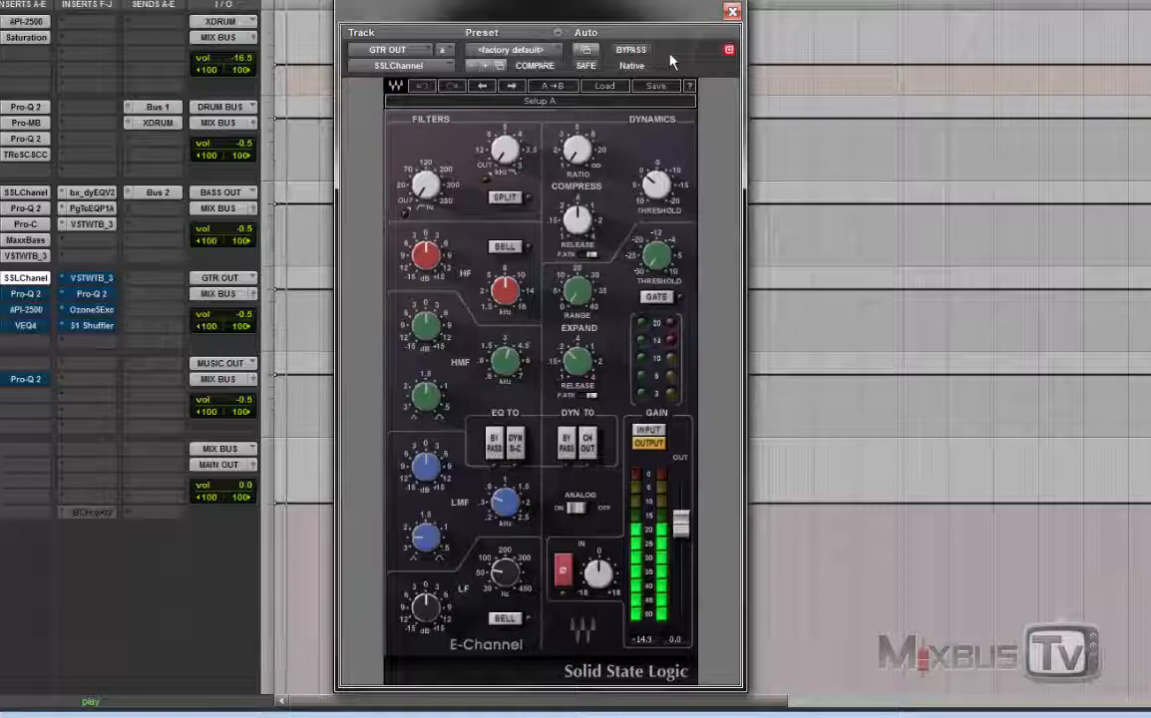
click(638, 52)
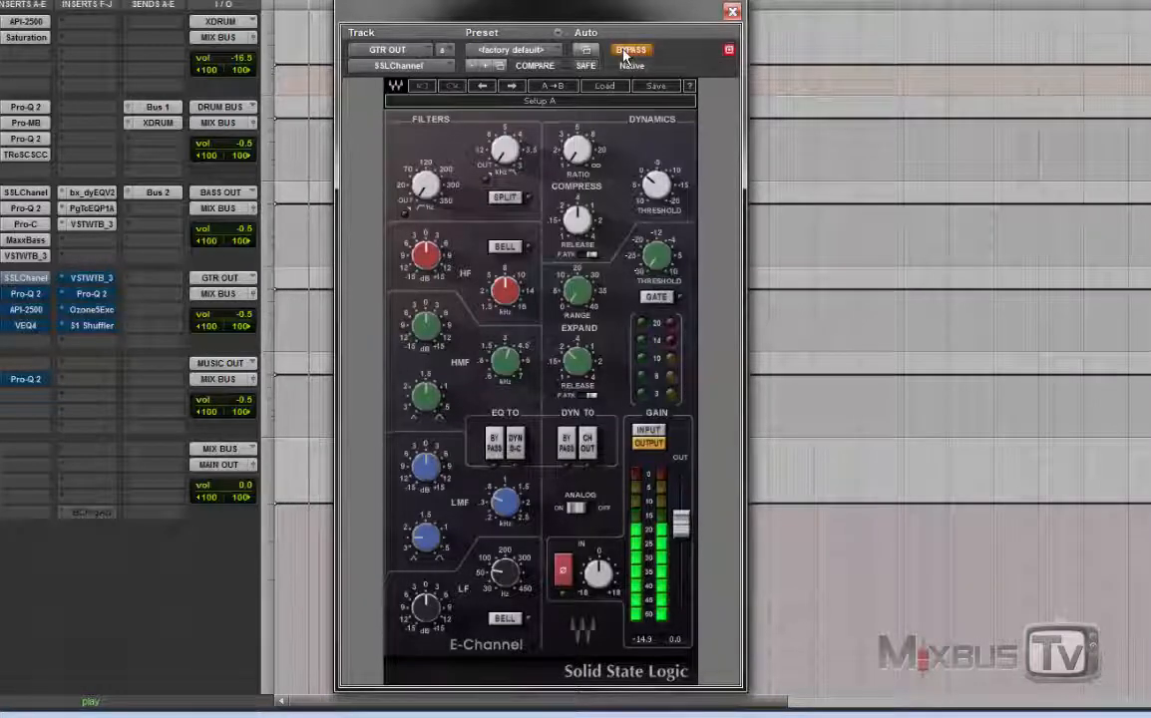
click(628, 52)
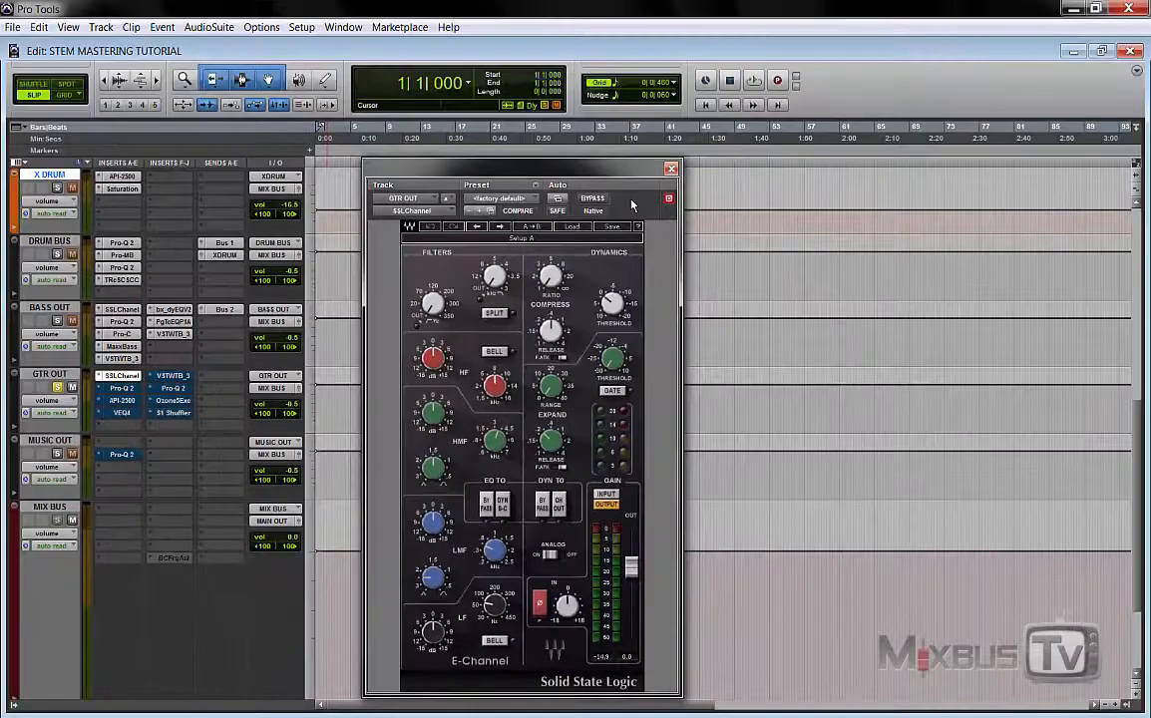
click(671, 168)
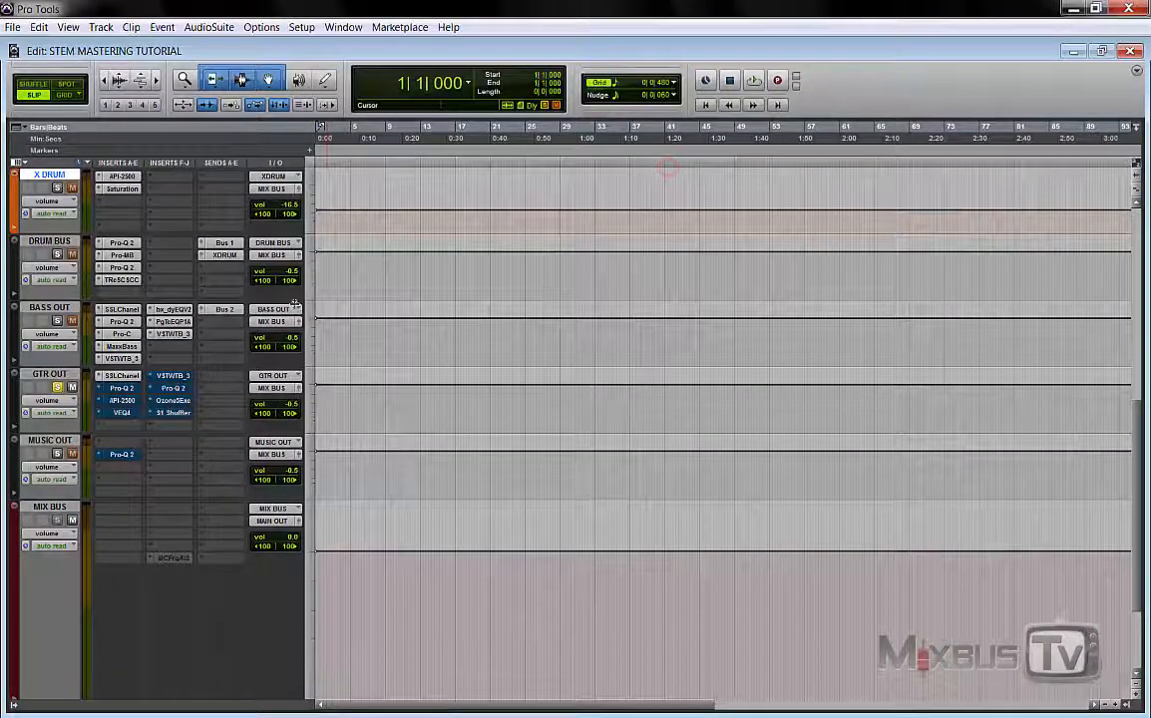
Activate the first Pro-Q 2 insert on GTR OUT, compare it bypassed and active during playback, and leave it active
click(122, 388)
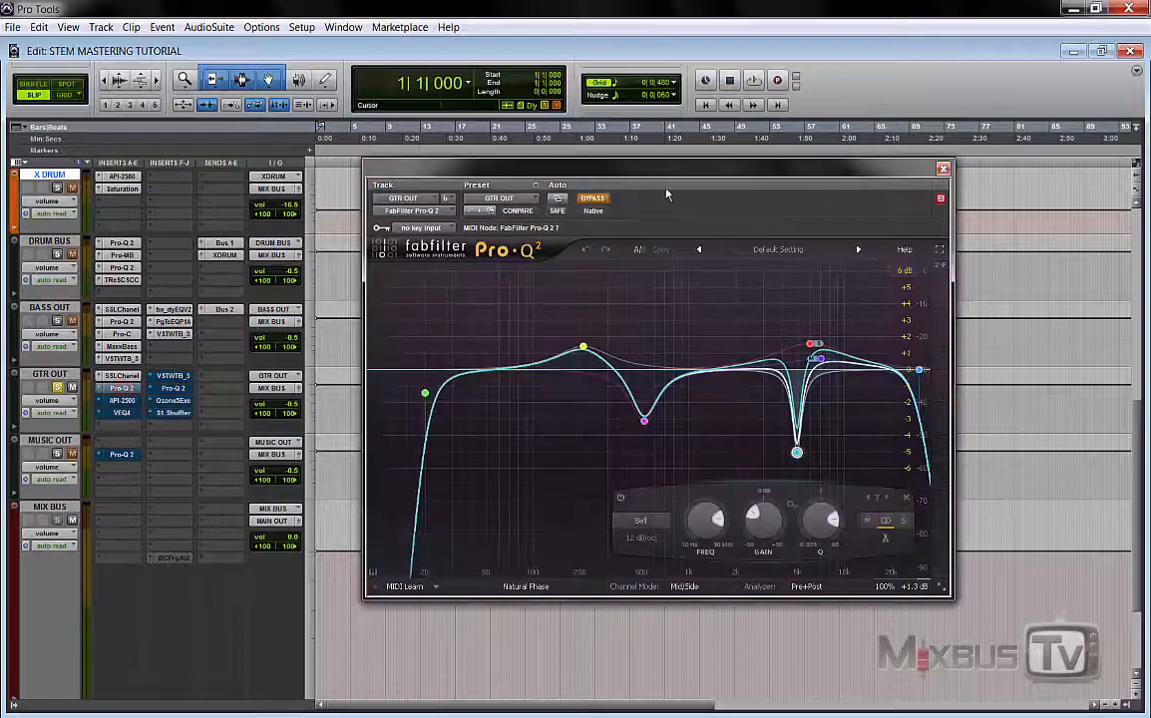
drag(673, 174, 630, 194)
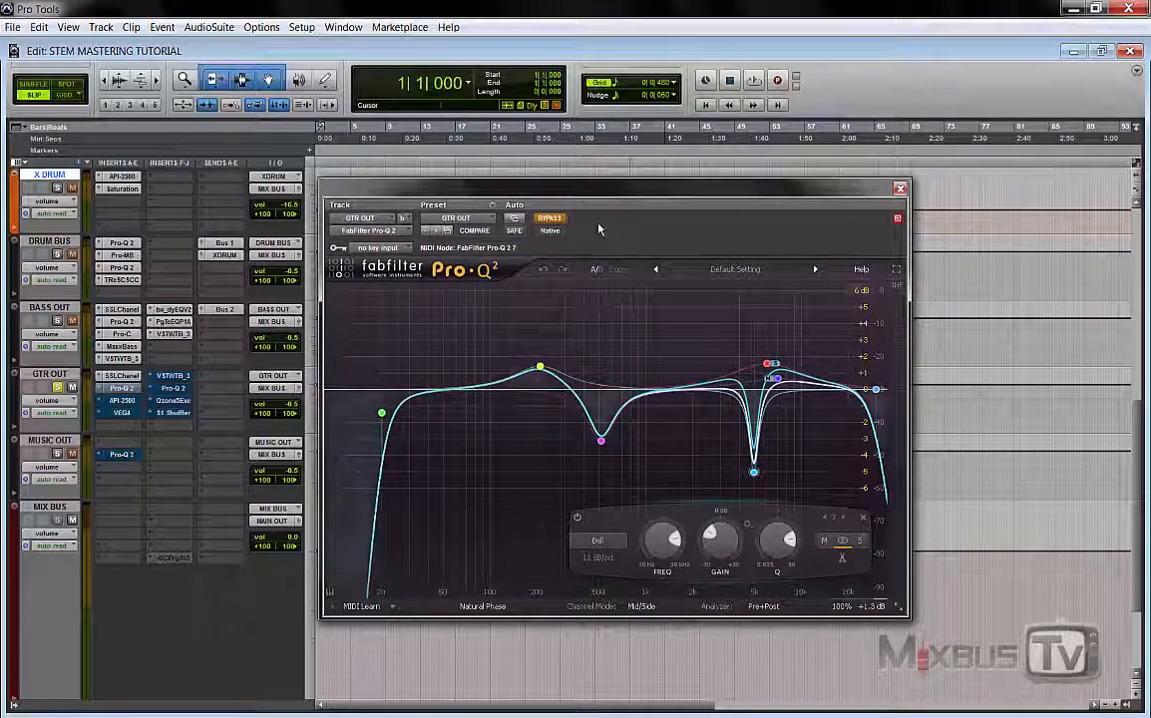
key(space)
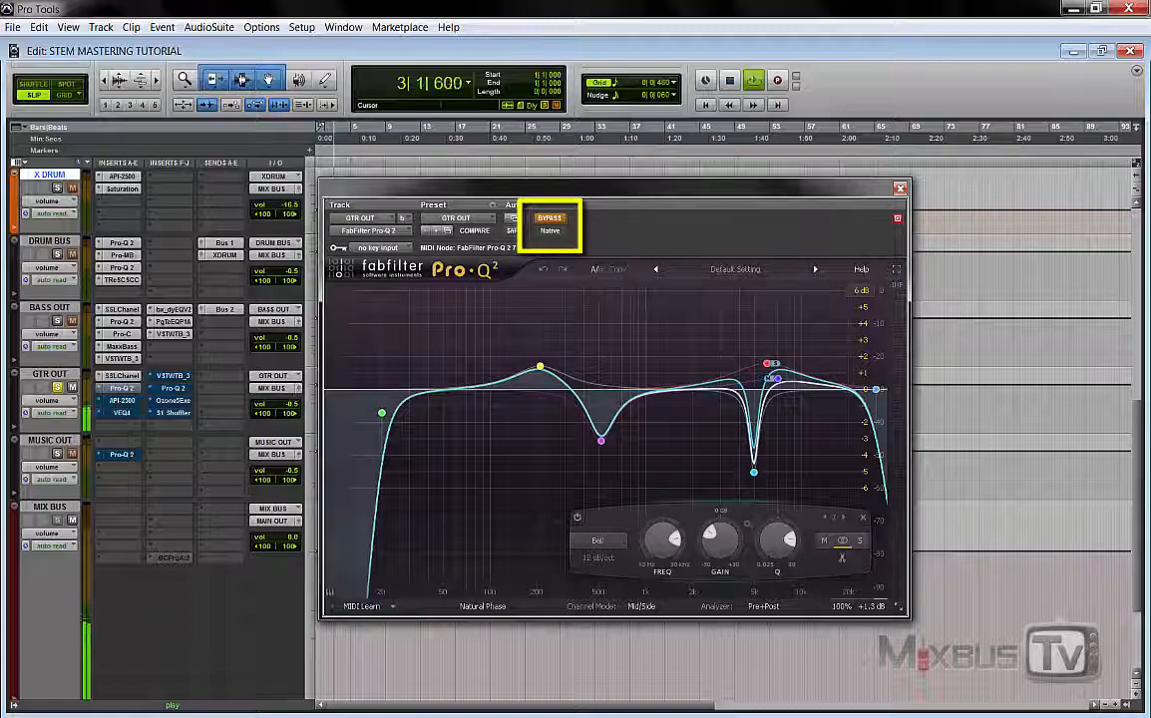
click(549, 217)
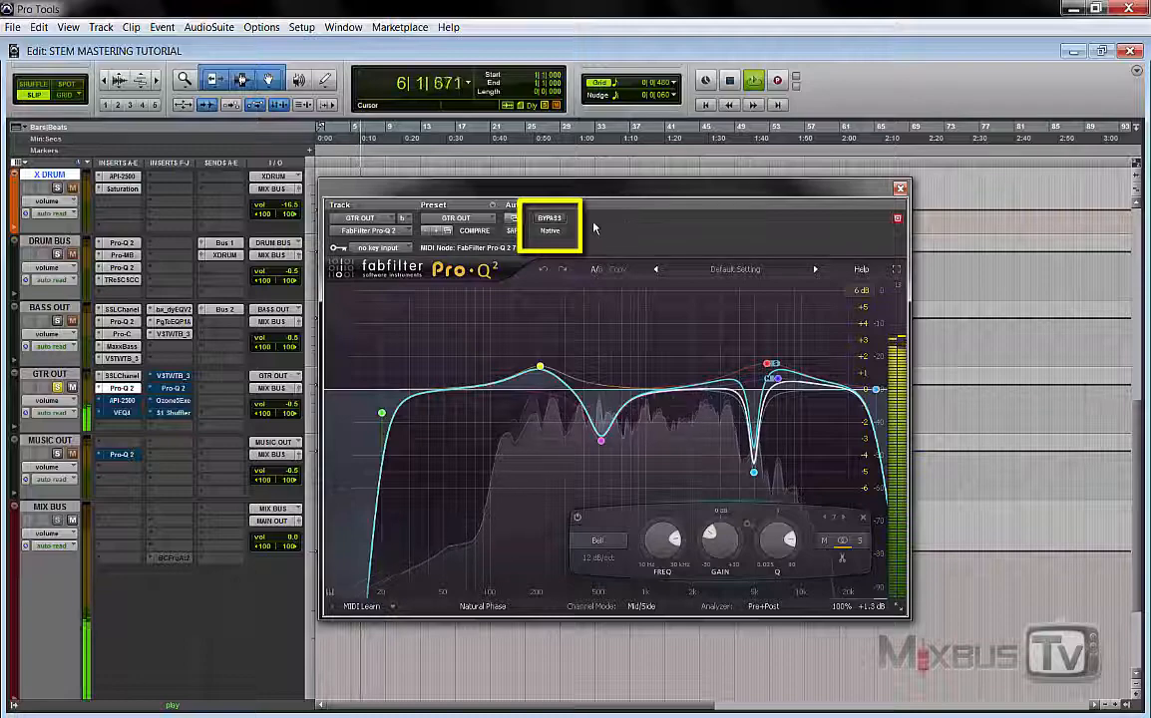
click(556, 220)
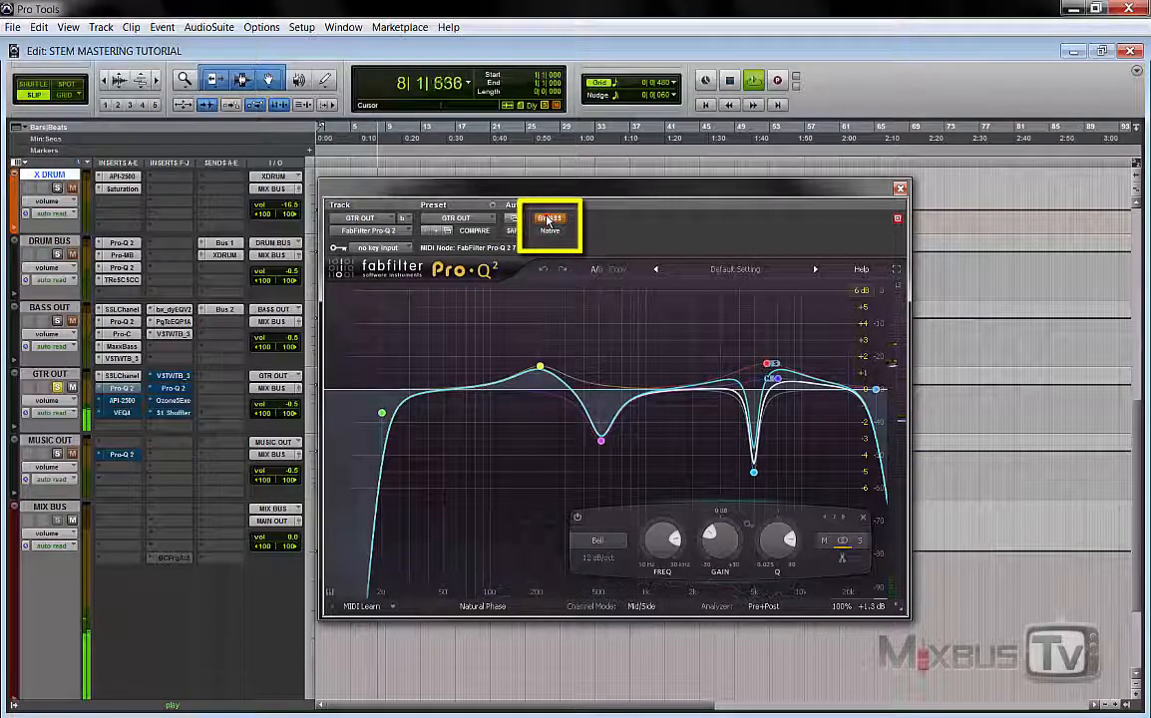
click(548, 219)
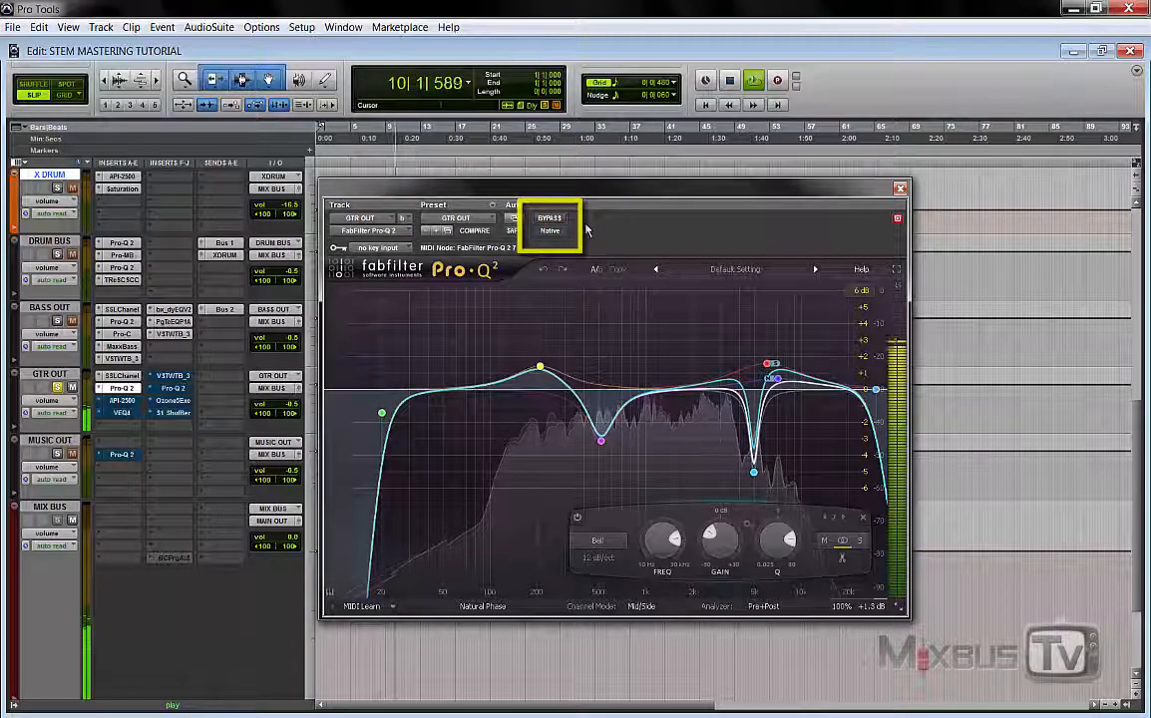
key(space)
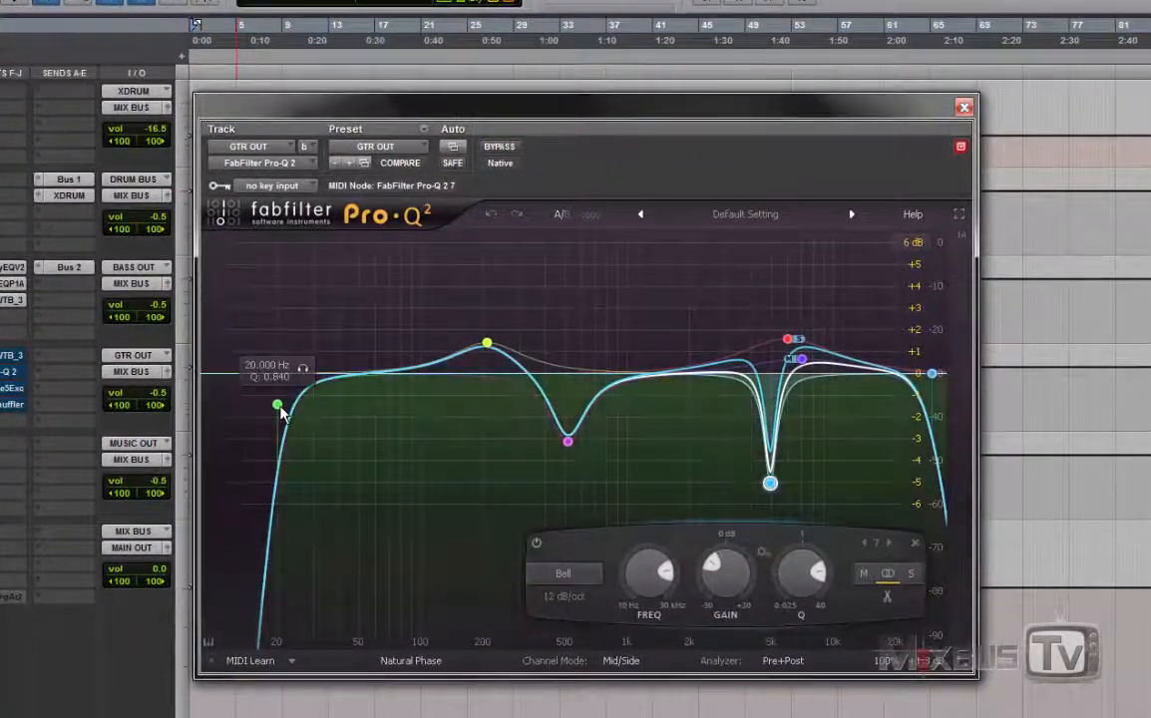
Inspect the Pro-Q 2 settings of the low cut, the low-mid boost, the 510 Hz cut and the side-channel high boost
click(278, 406)
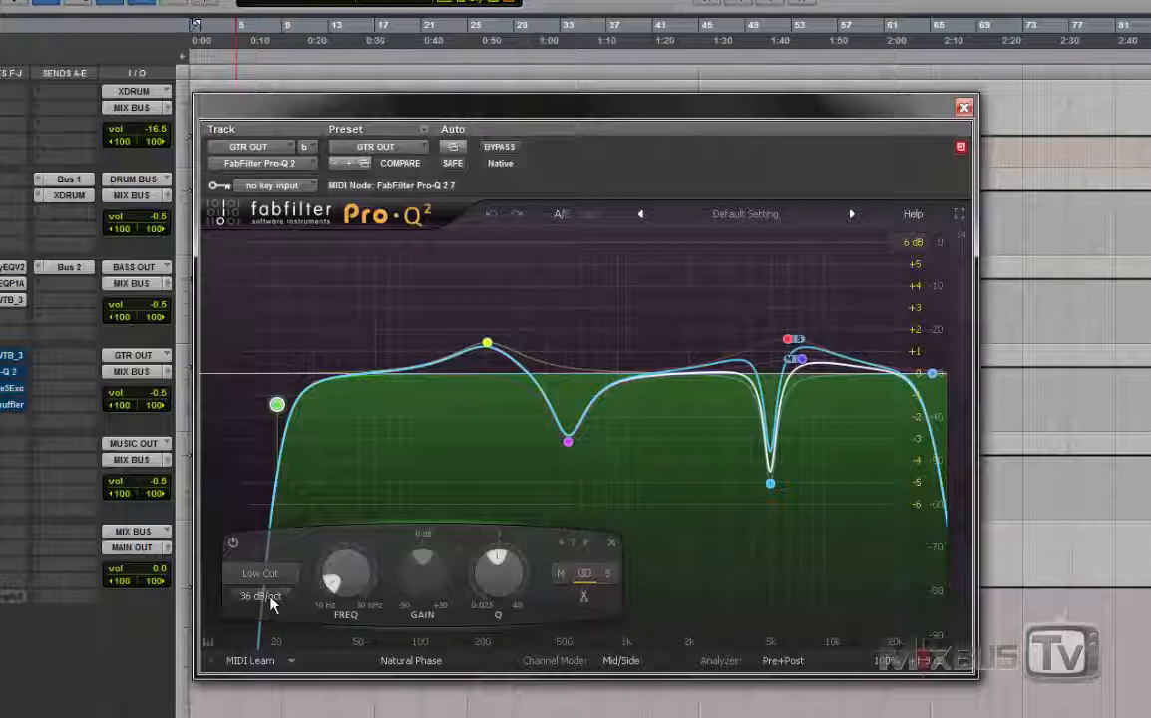
click(487, 346)
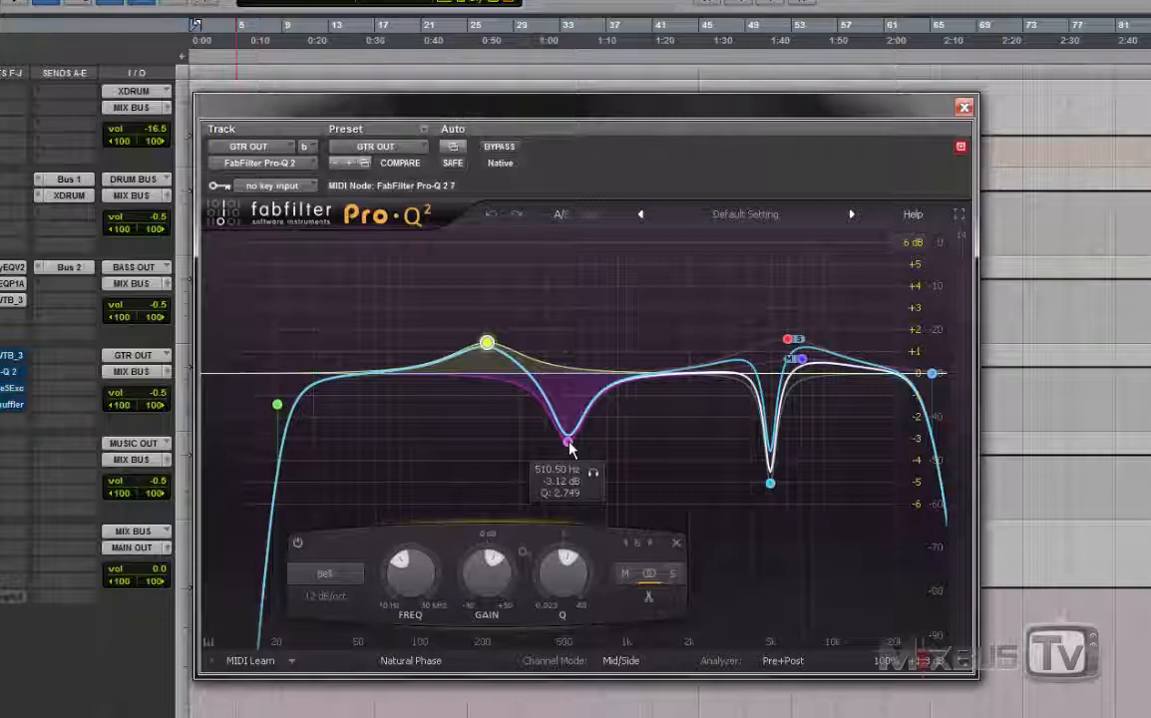
click(788, 340)
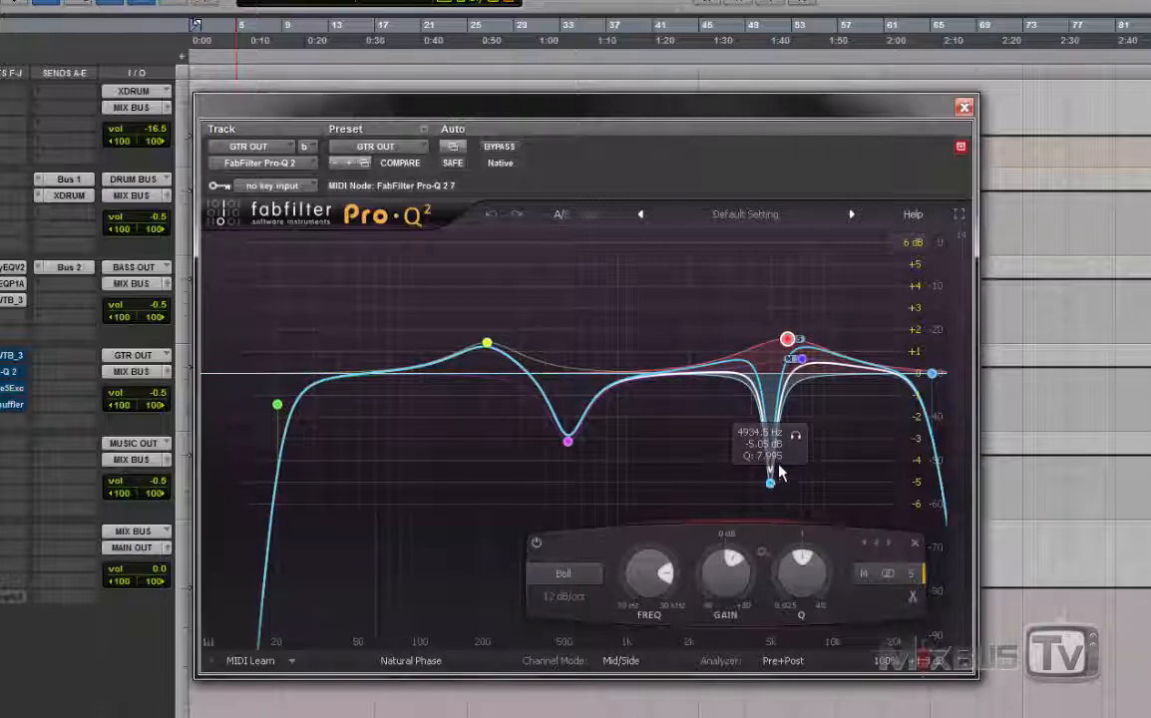
Audition the narrow Pro-Q 2 cut near 5 kHz by switching the band off and on during playback, leaving it enabled
click(795, 438)
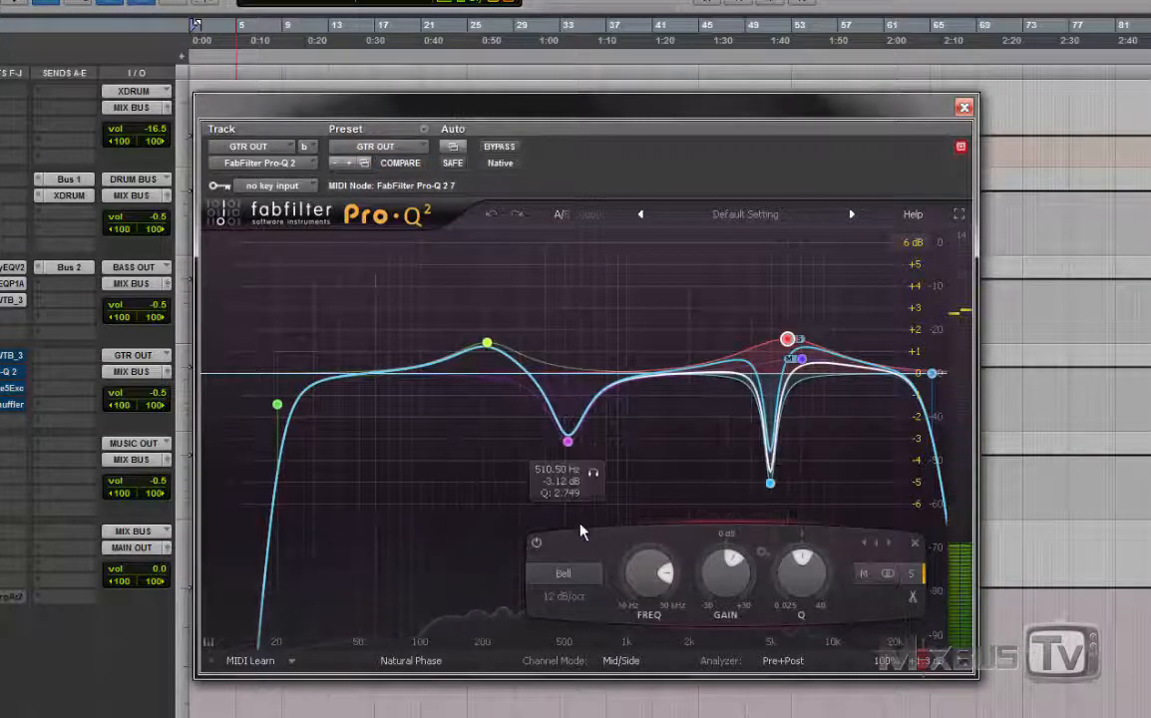
click(535, 544)
click(535, 544)
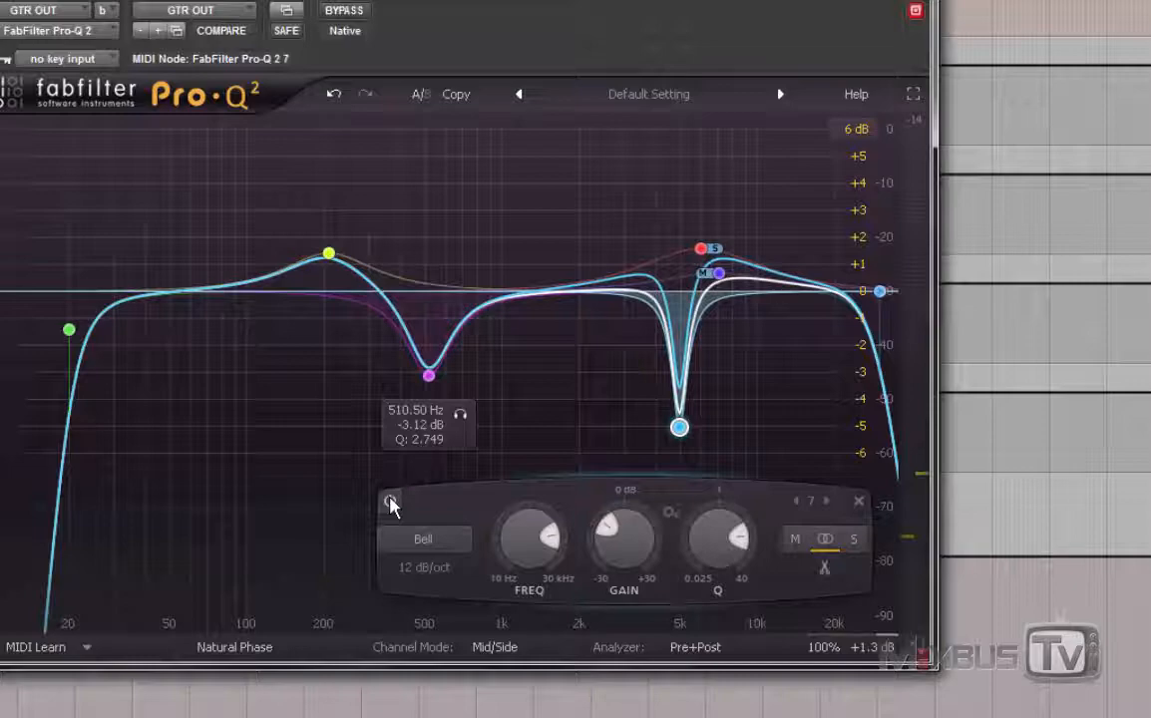
click(511, 536)
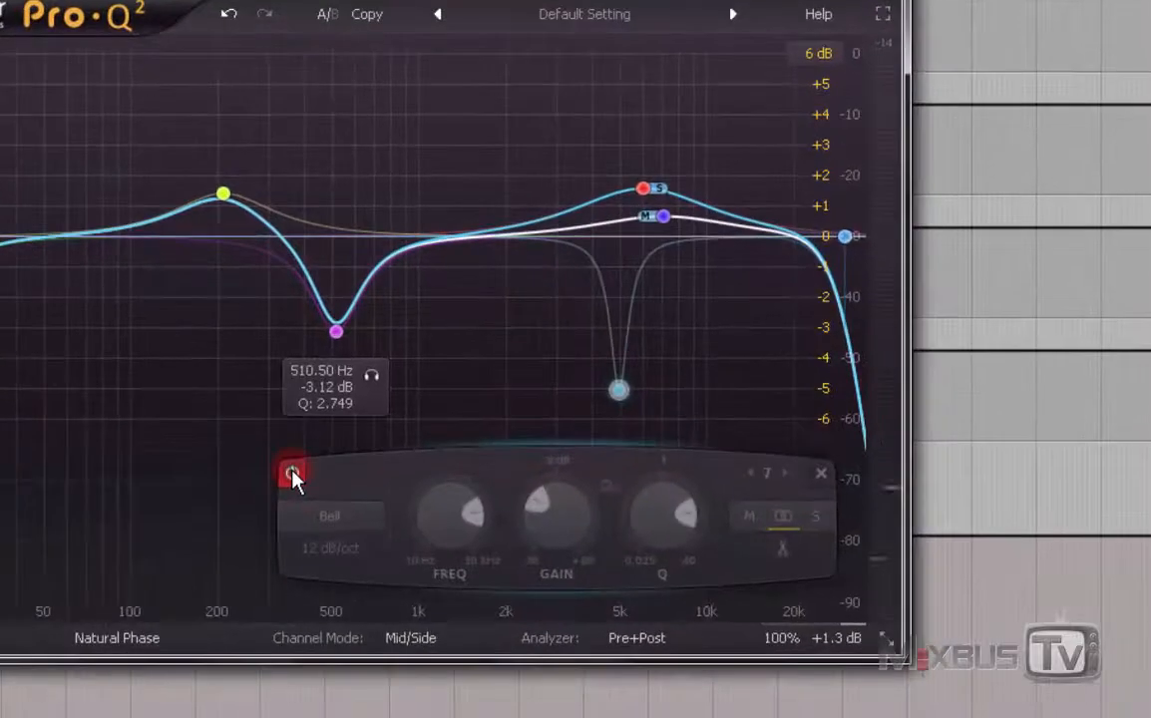
key(space)
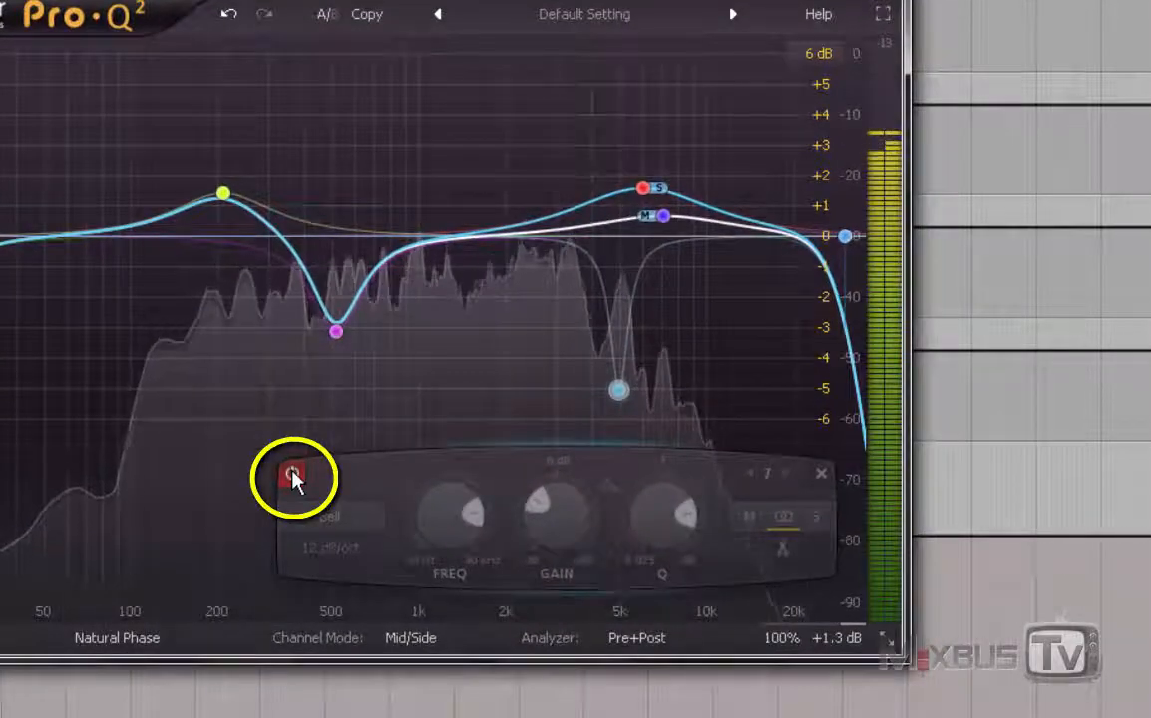
click(292, 475)
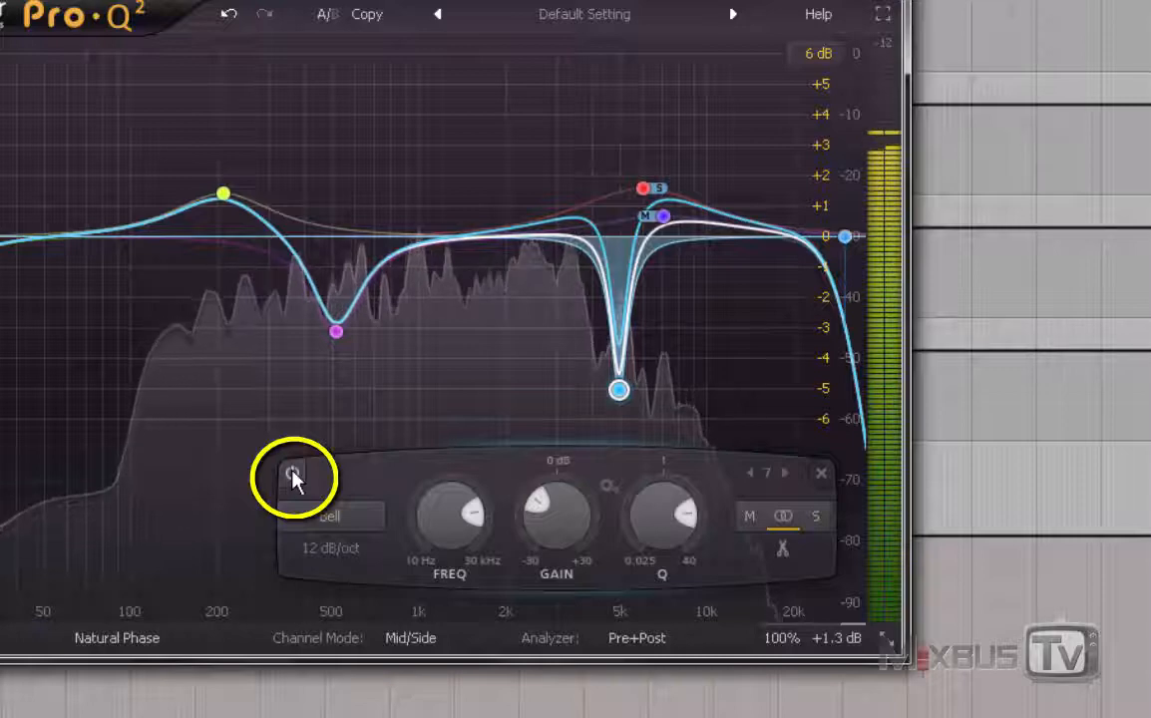
click(293, 475)
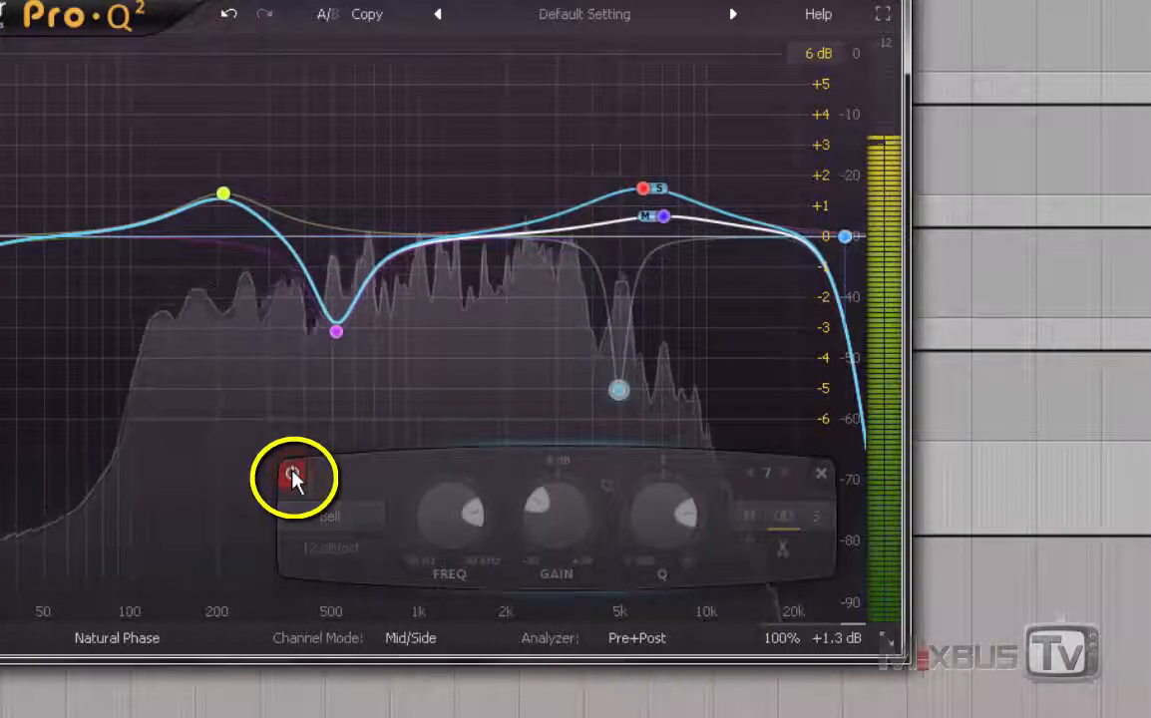
click(292, 475)
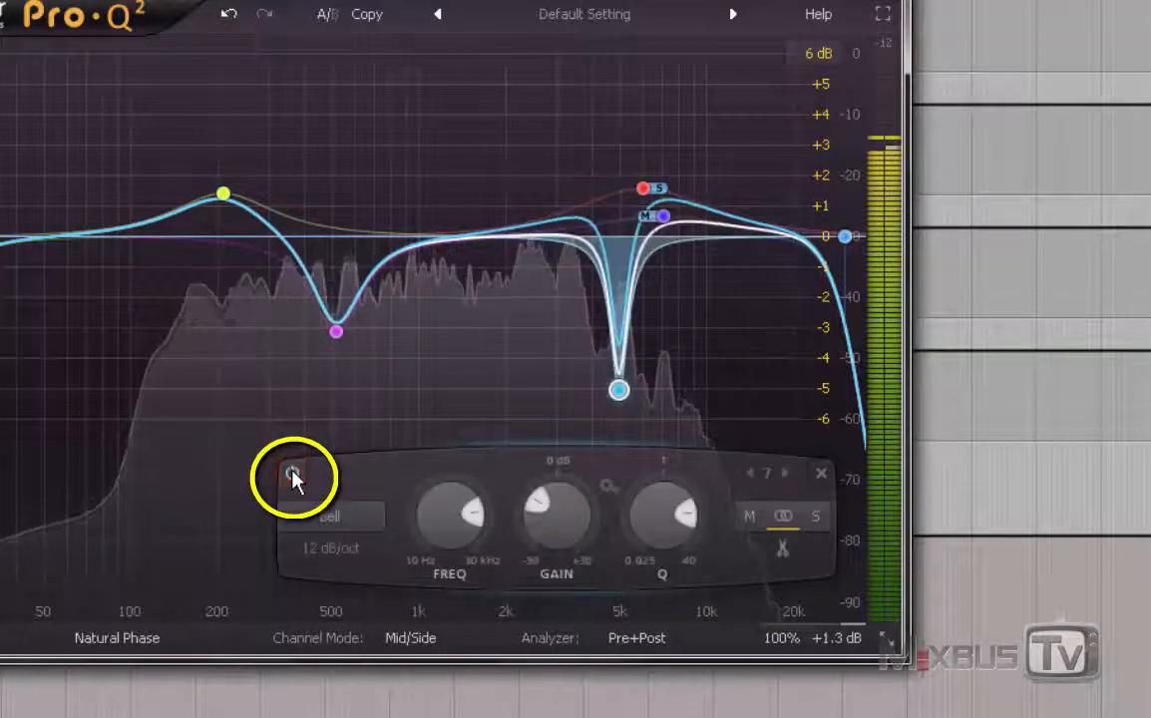
click(293, 475)
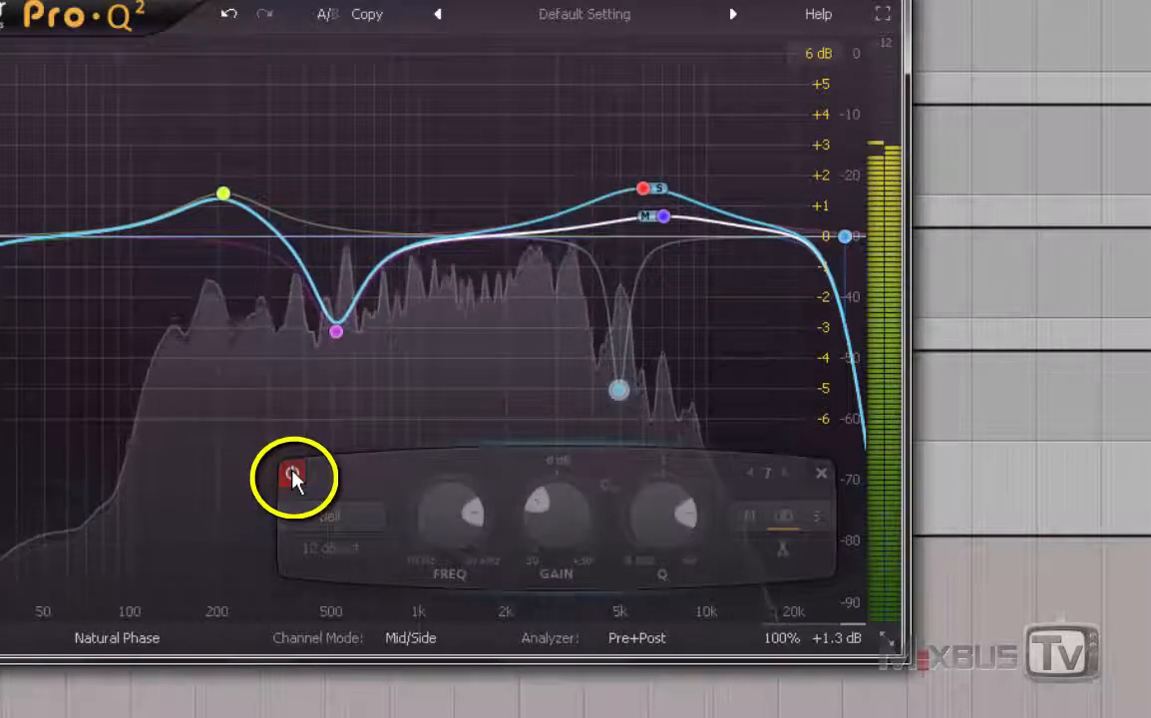
click(292, 475)
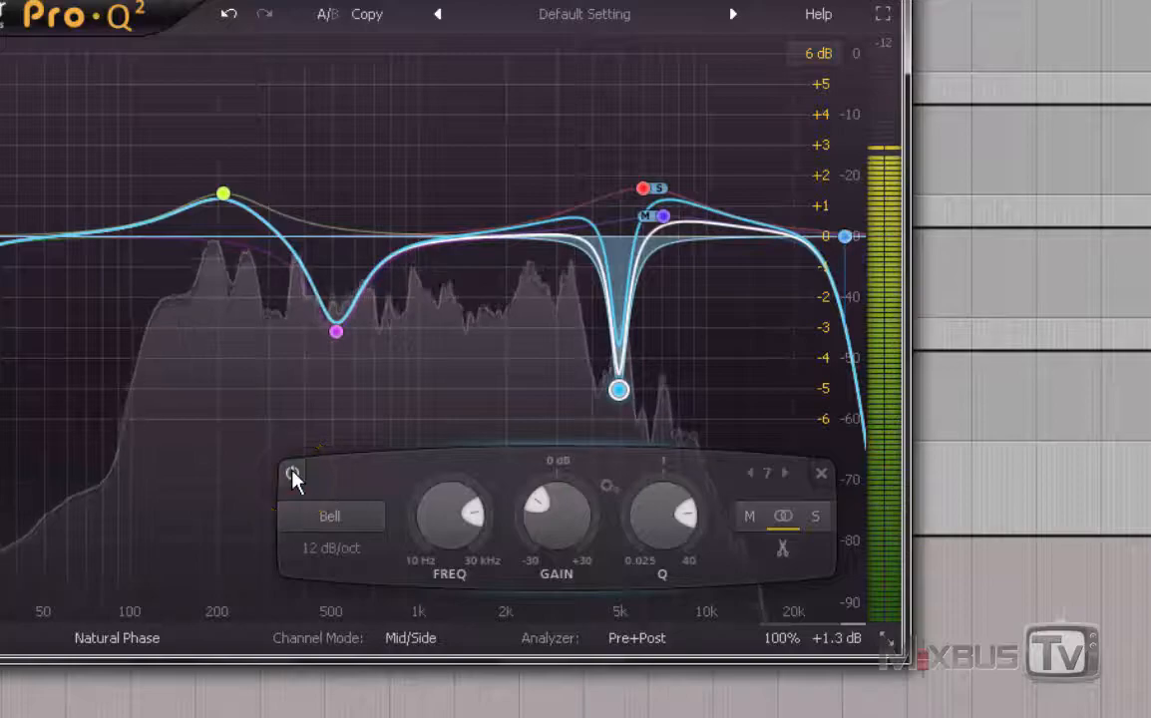
key(space)
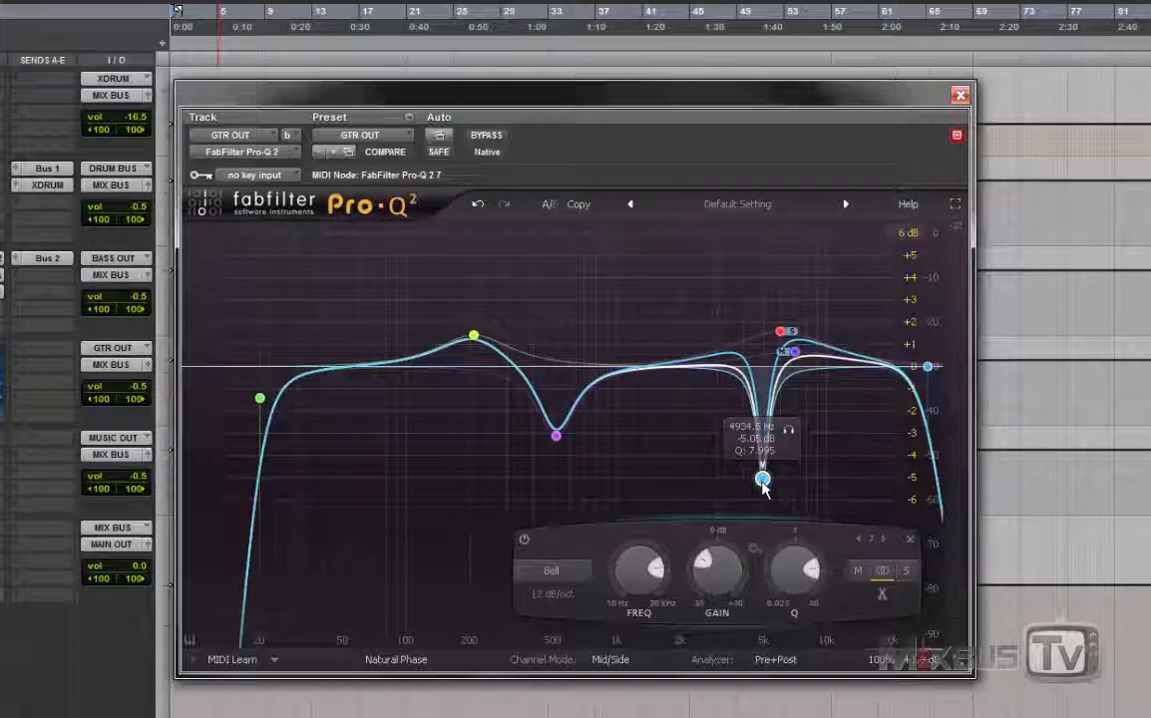
Inspect the Pro-Q 2 side-channel and mid-channel high boosts and the high cut, then close the equalizer
mouse_move(779, 339)
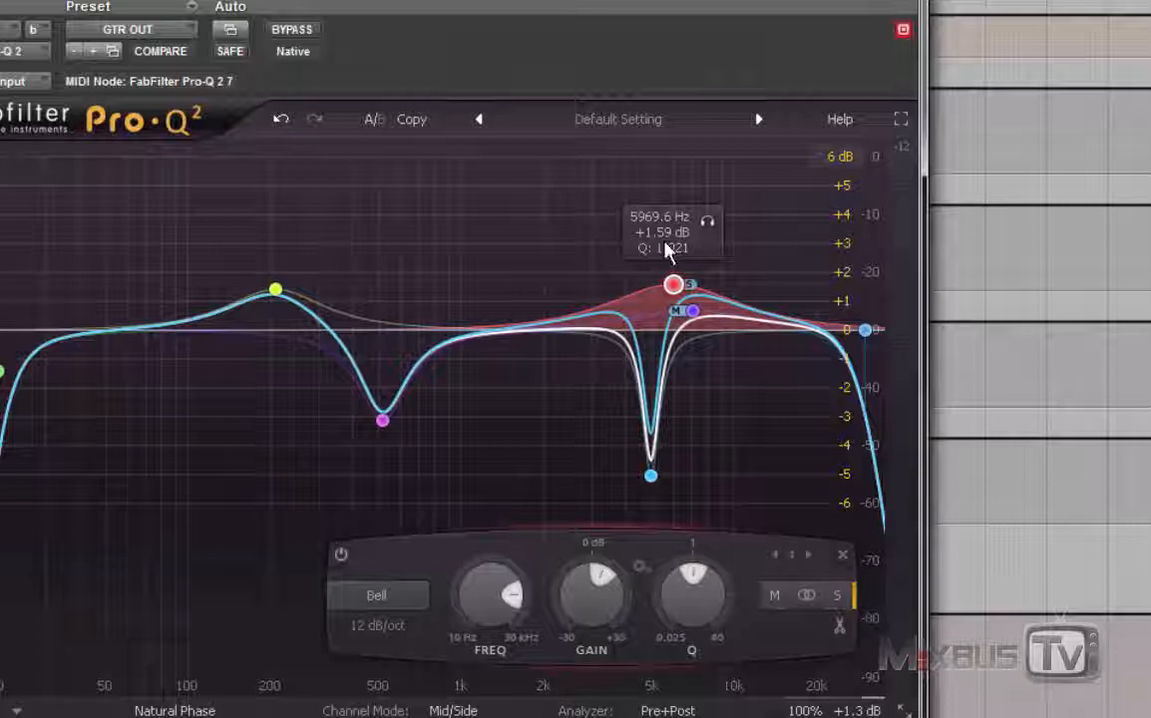
click(693, 313)
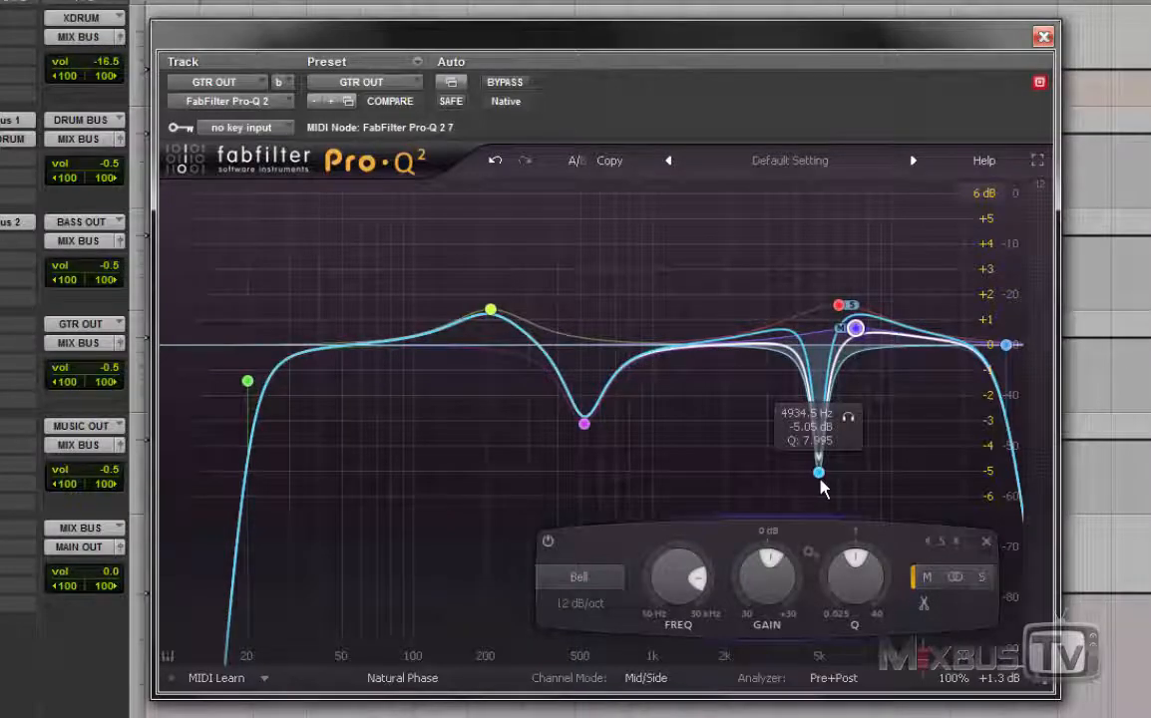
mouse_move(1002, 354)
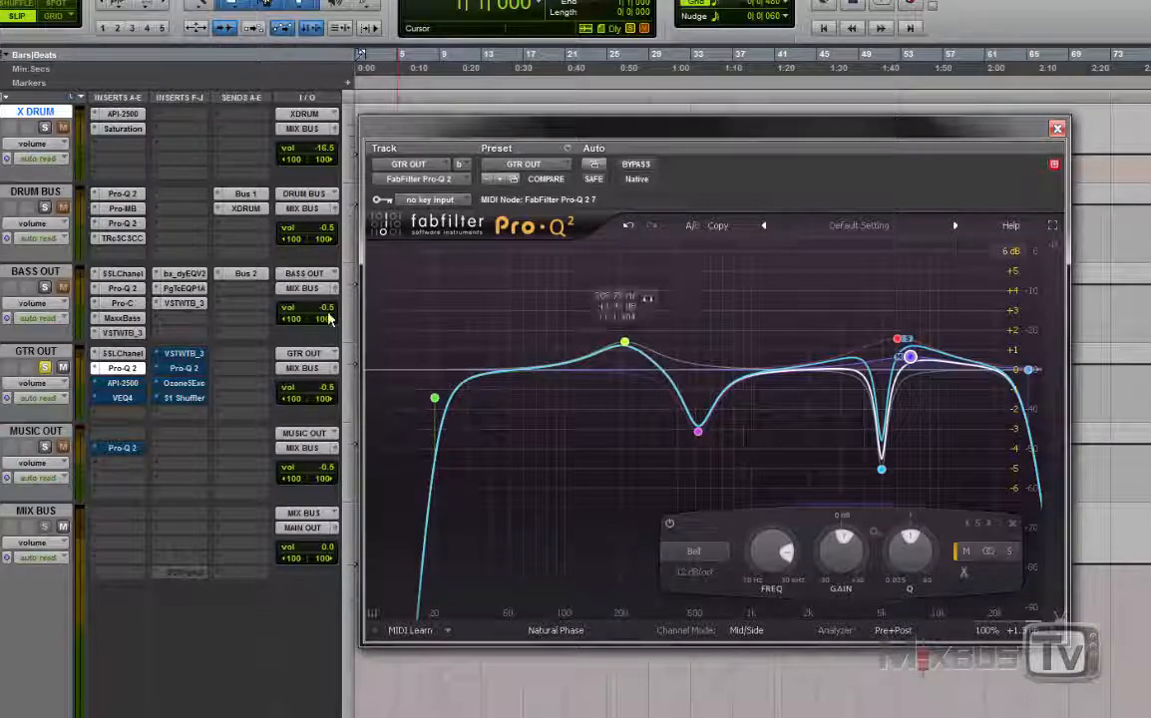
click(123, 369)
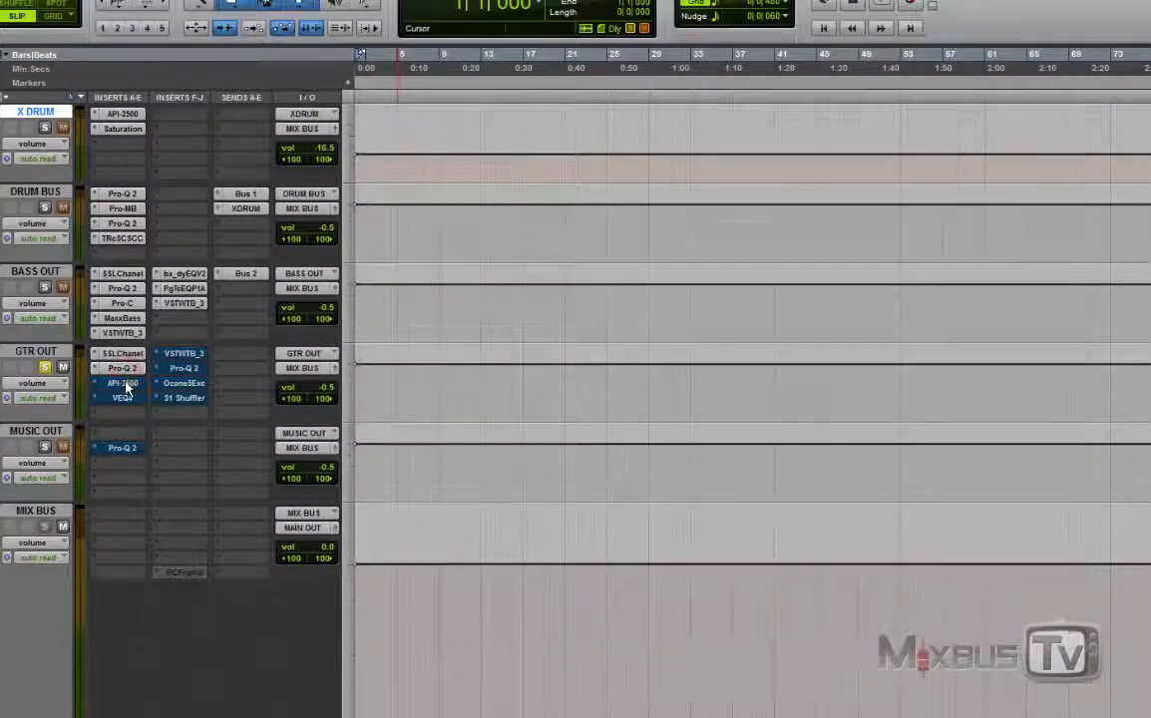
Activate the API-2500 compressor on GTR OUT, compare it bypassed and active during playback, and leave it active
click(126, 386)
right_click(127, 386)
click(136, 390)
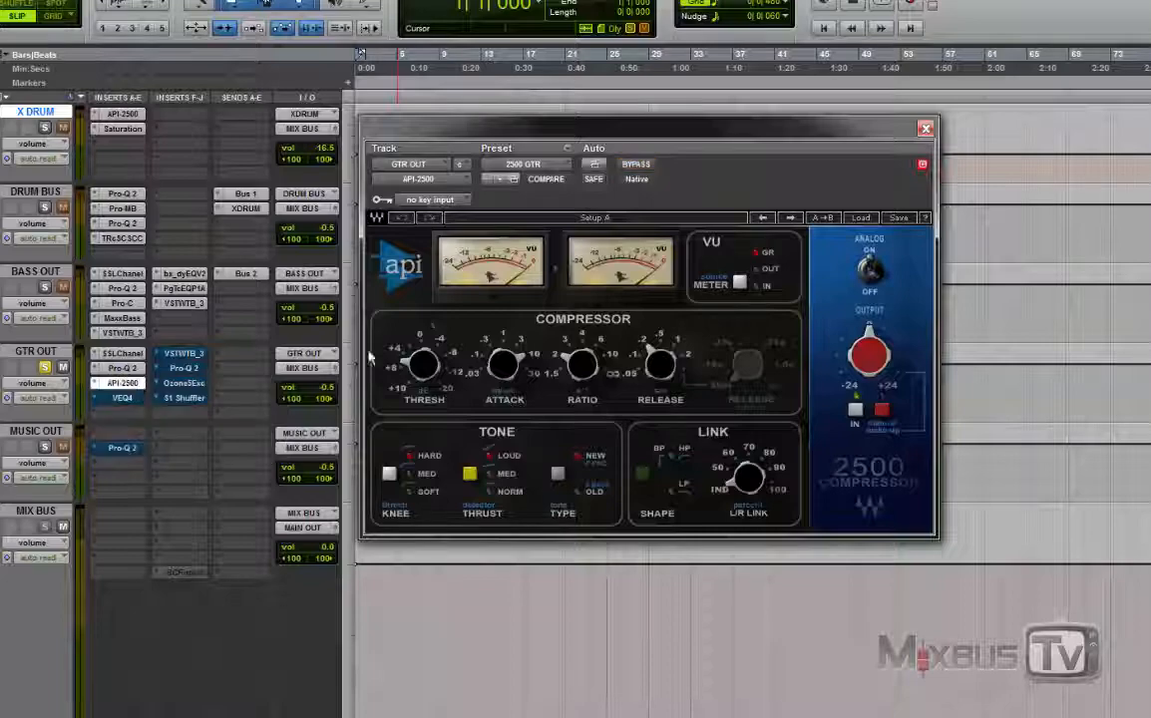
click(709, 180)
key(space)
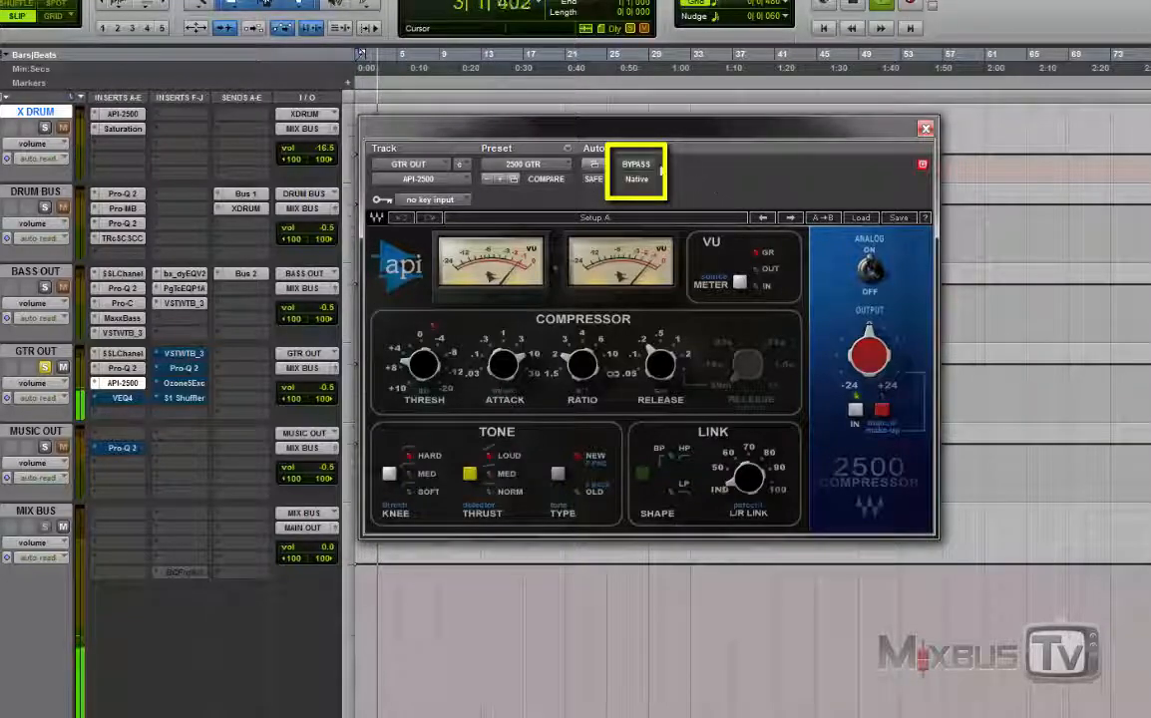
click(636, 165)
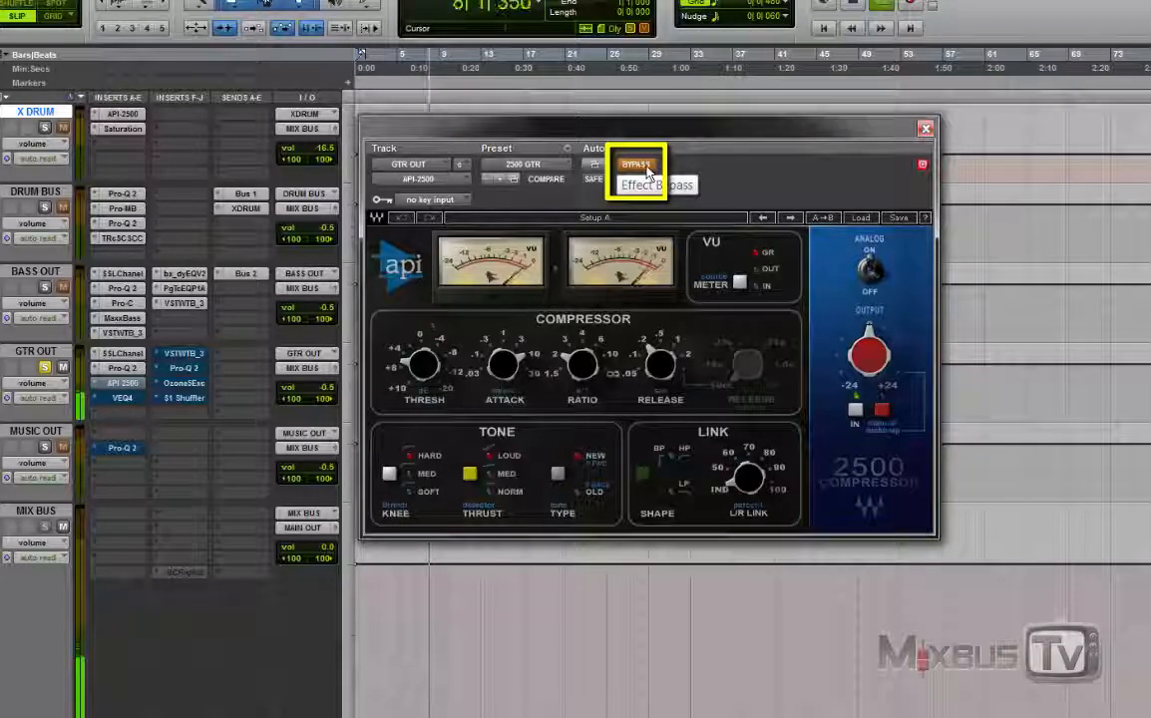
click(644, 167)
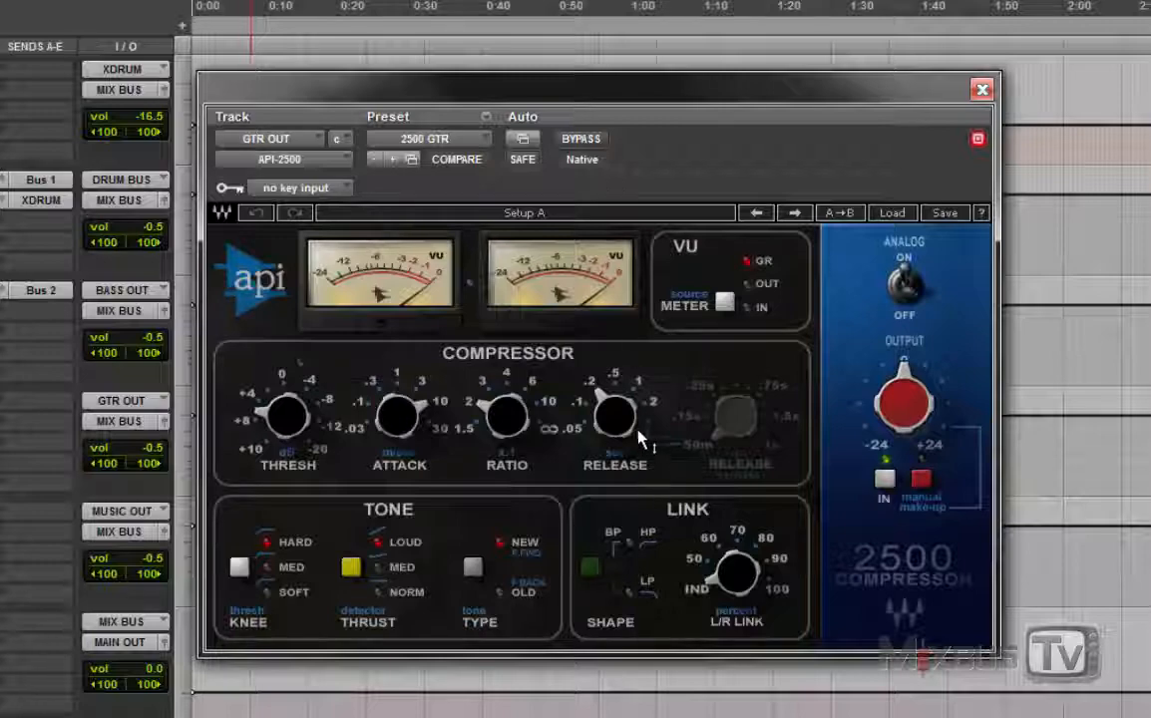
Examine the API-2500 release setting, compare the compressor bypassed and active once more during playback, and close it
drag(626, 410, 626, 425)
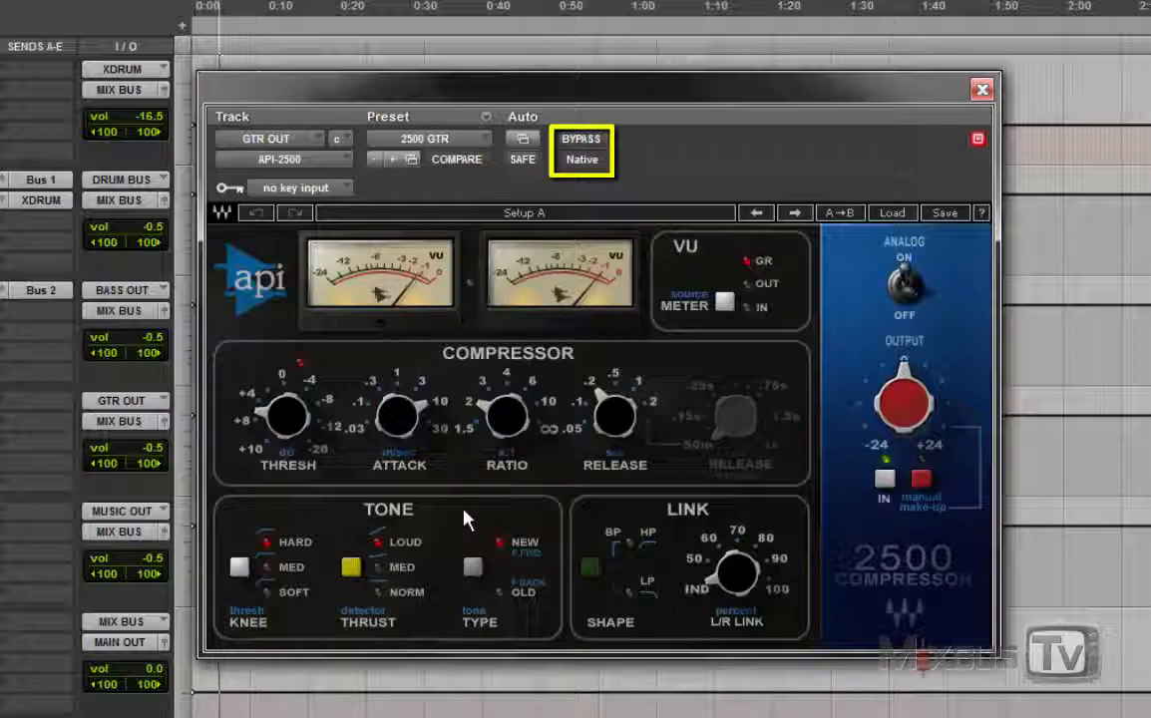
click(578, 139)
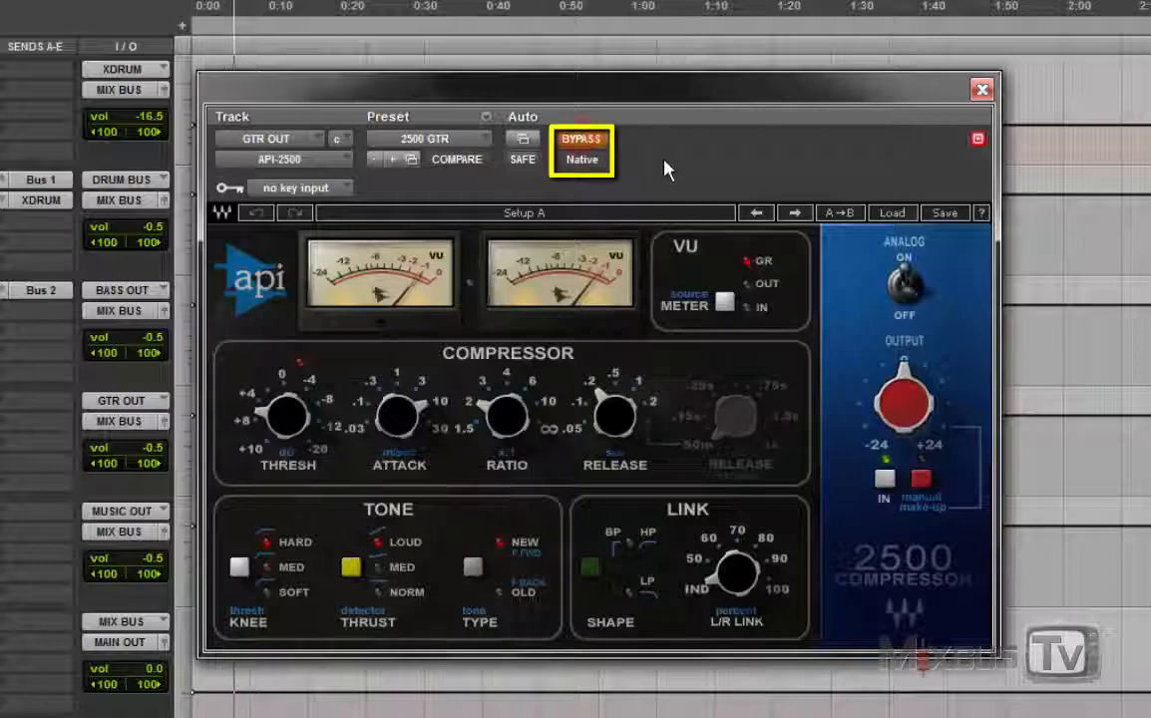
click(595, 148)
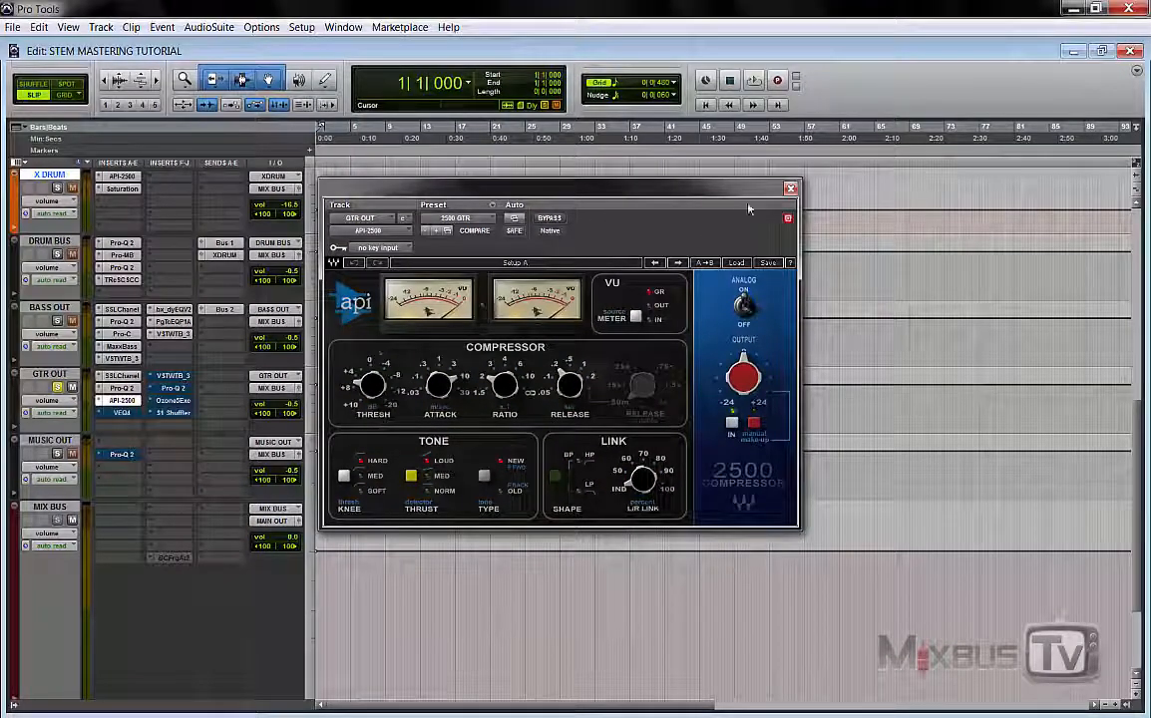
click(790, 187)
Activate the VEQ4 equalizer on GTR OUT, open it and inspect its HF band at 3.3 kHz
right_click(145, 411)
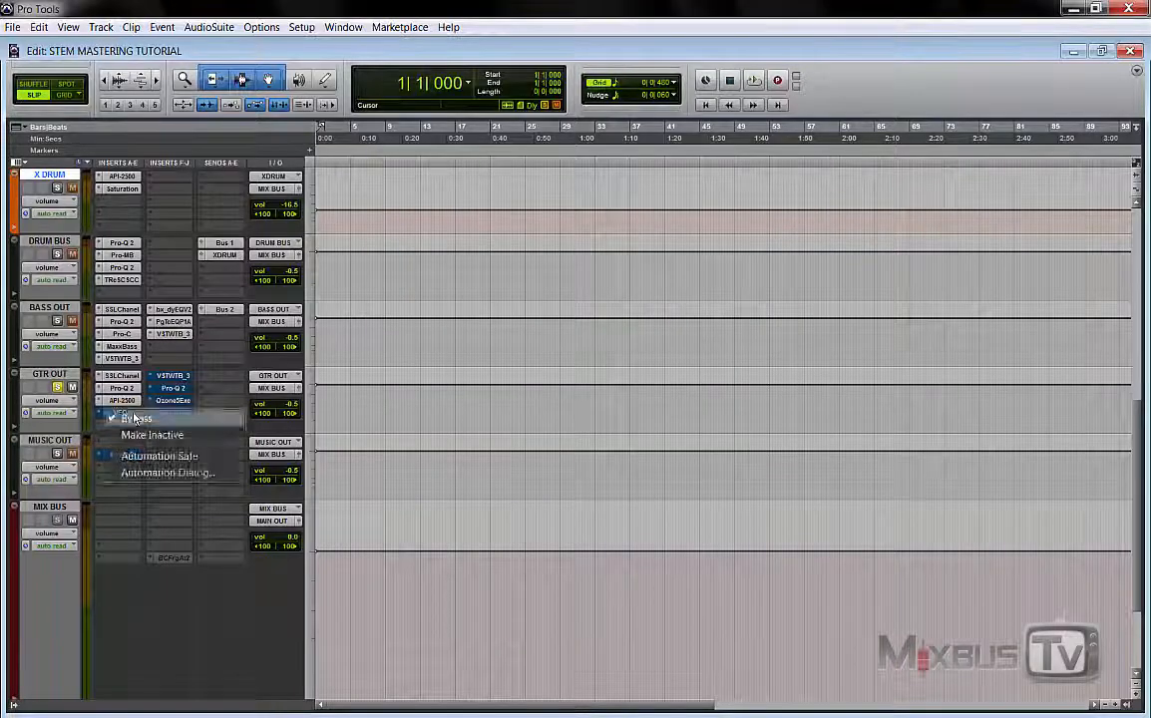
click(121, 412)
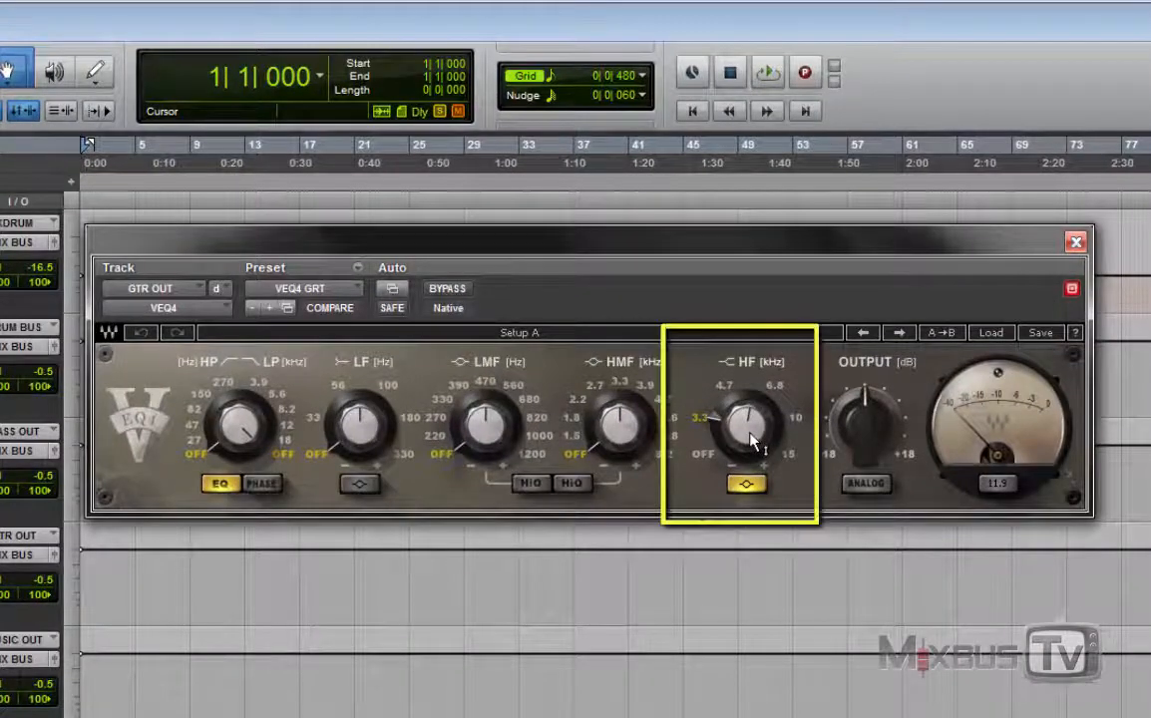
click(749, 433)
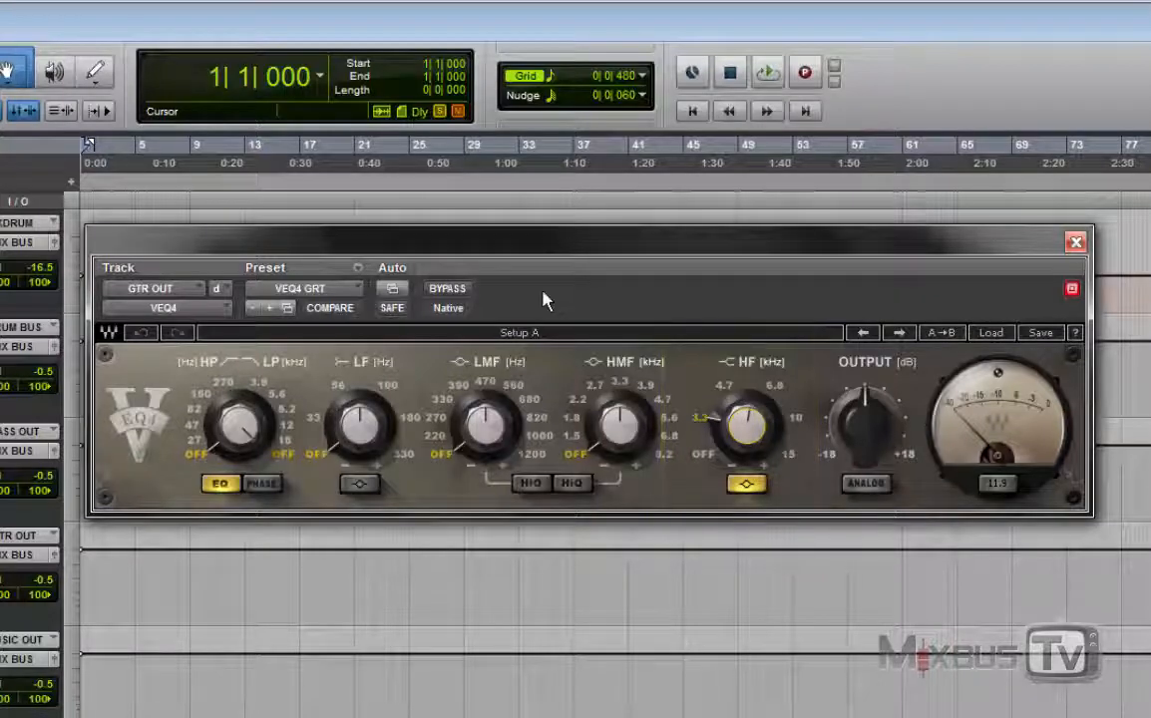
Compare the VEQ4 equalizer bypassed and active several times during playback, leaving it active when playback stops
key(space)
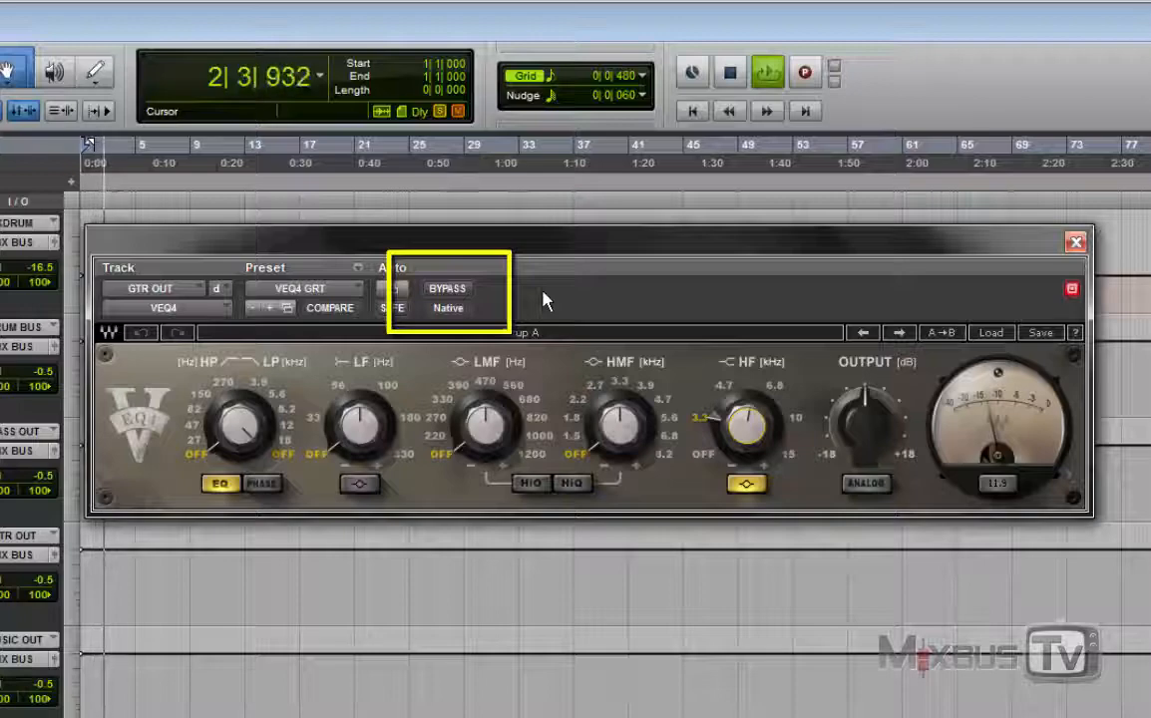
click(448, 288)
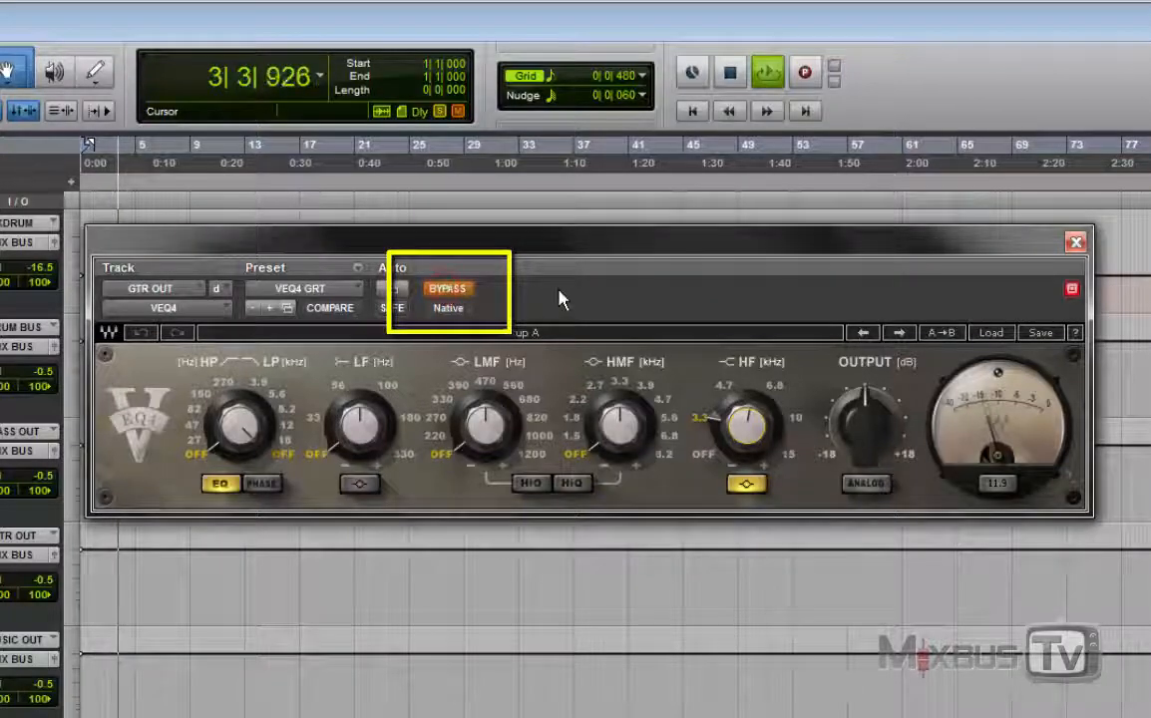
click(468, 294)
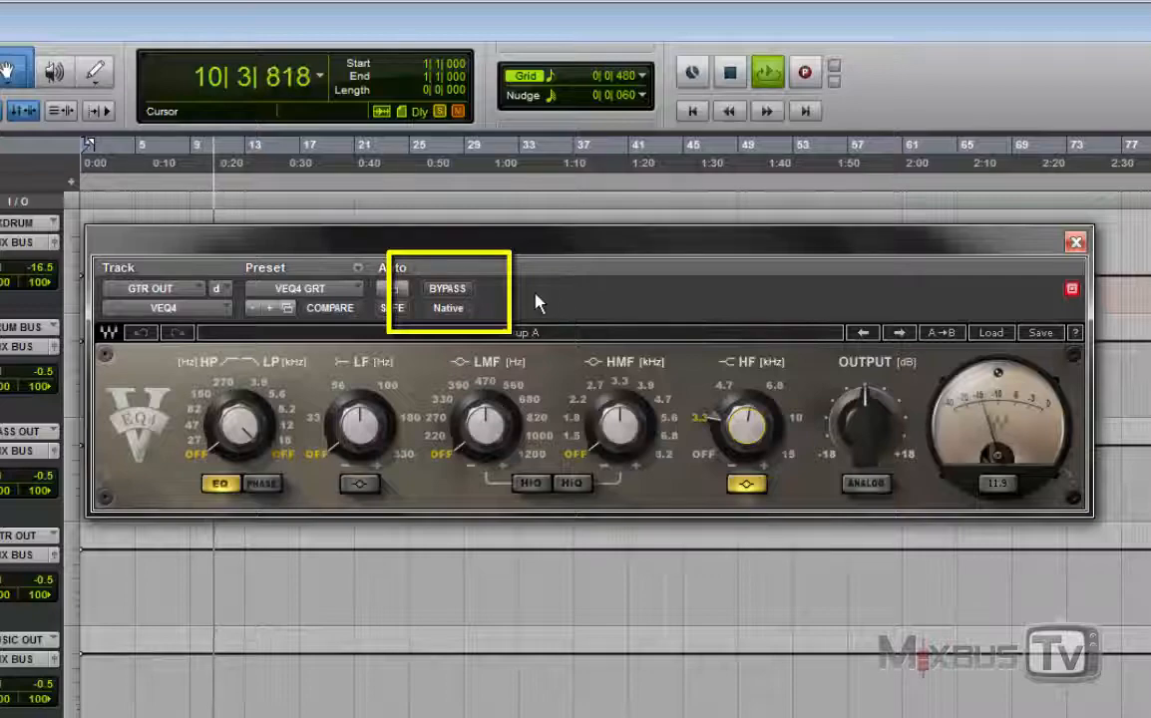
click(459, 291)
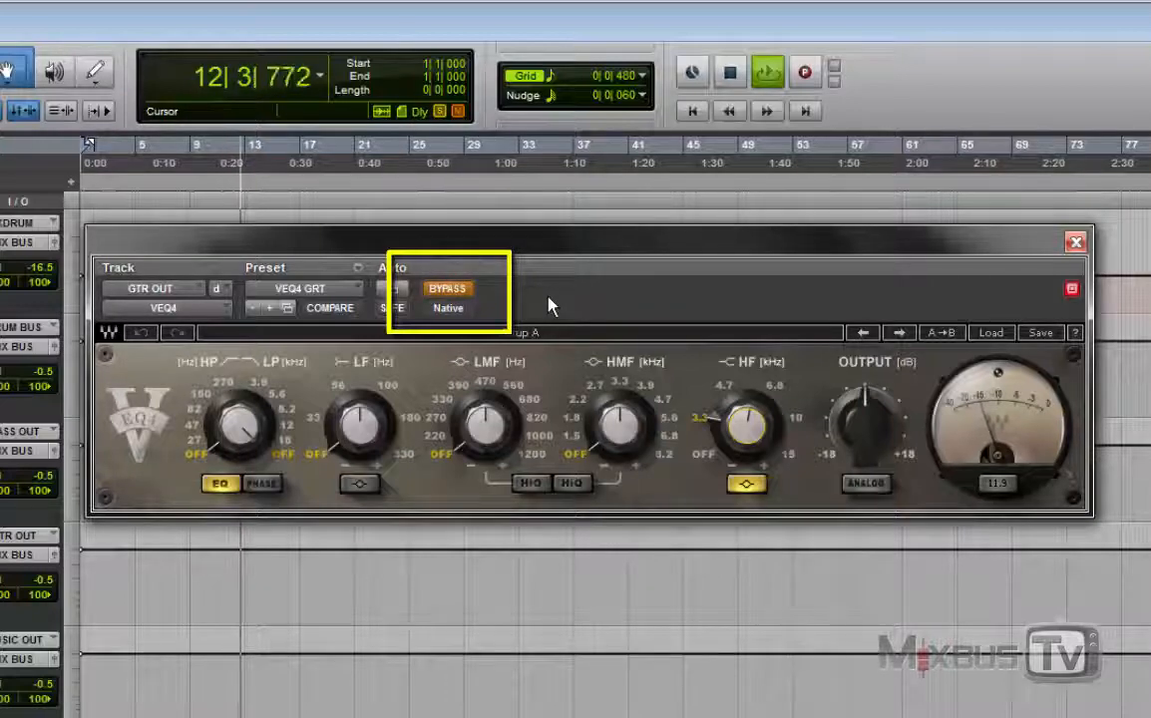
click(462, 292)
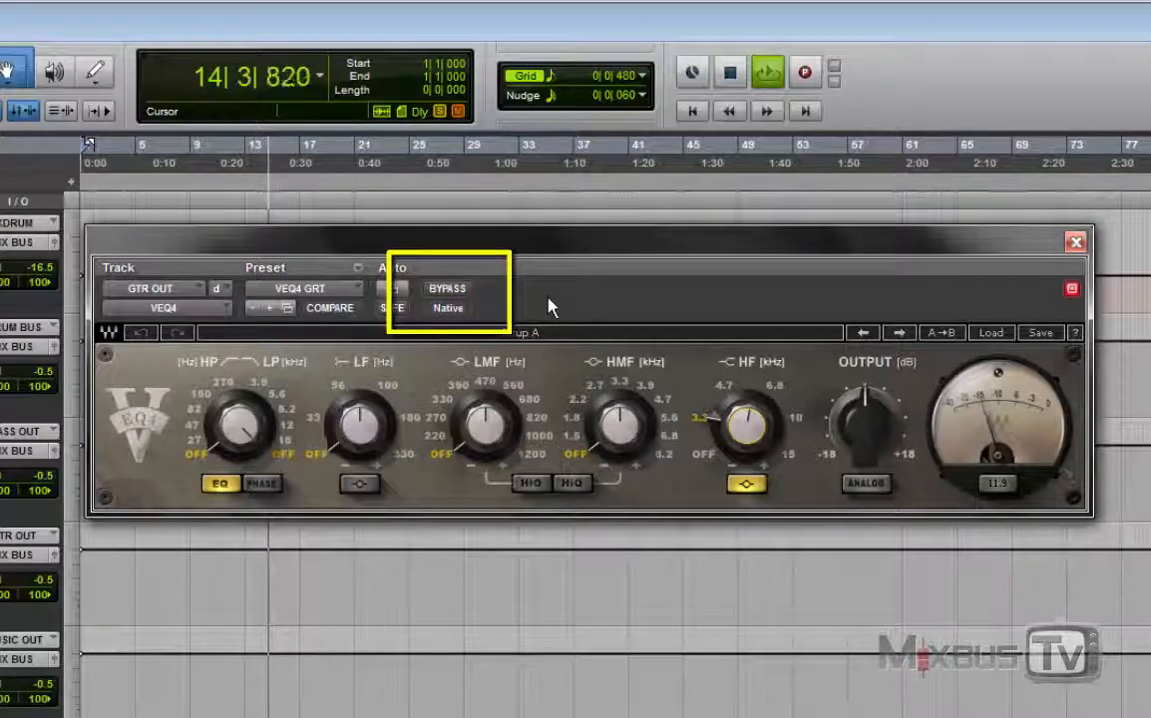
click(460, 291)
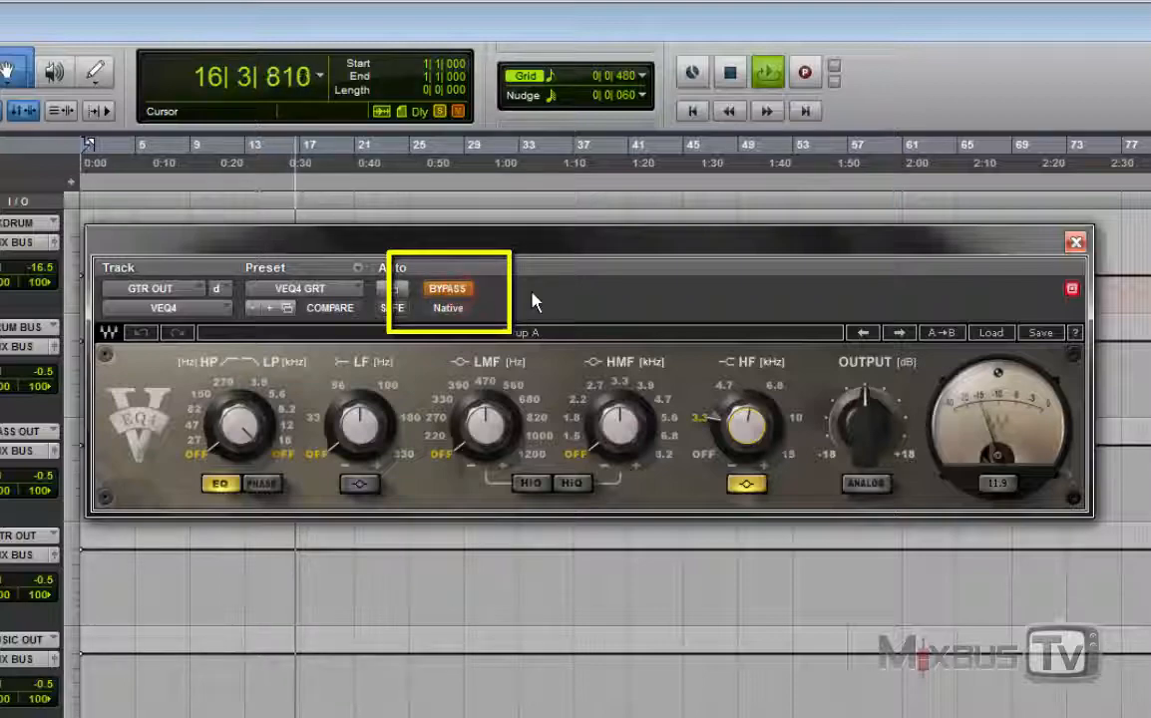
click(462, 292)
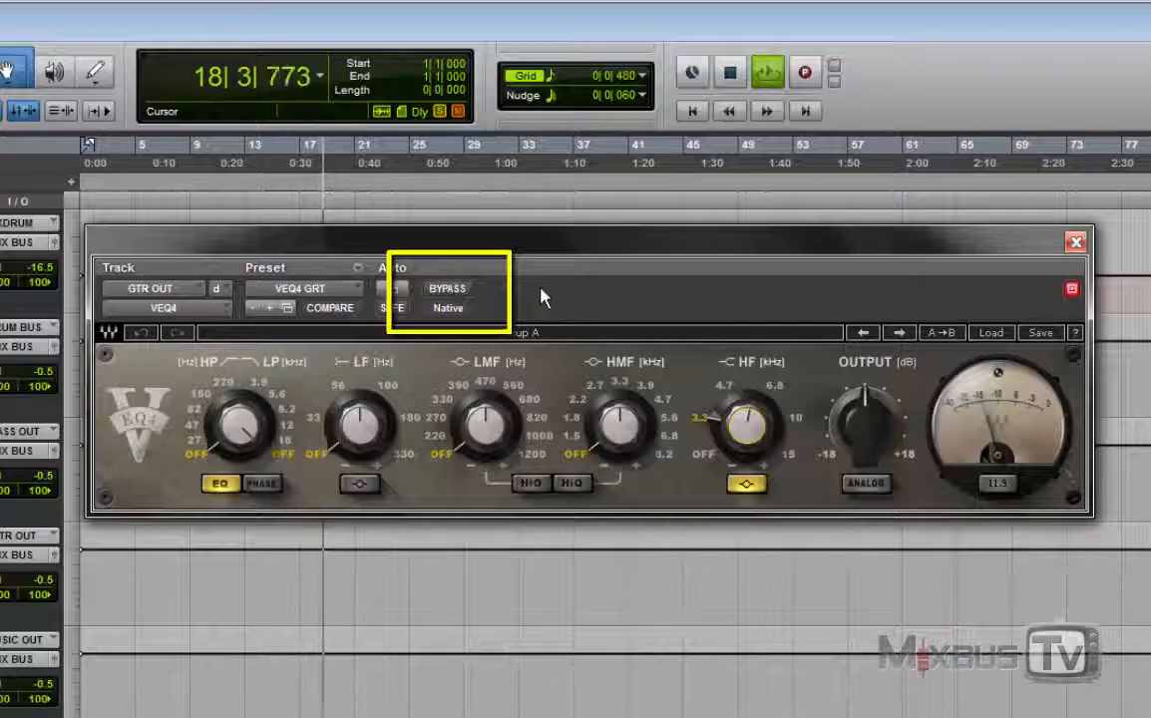
key(space)
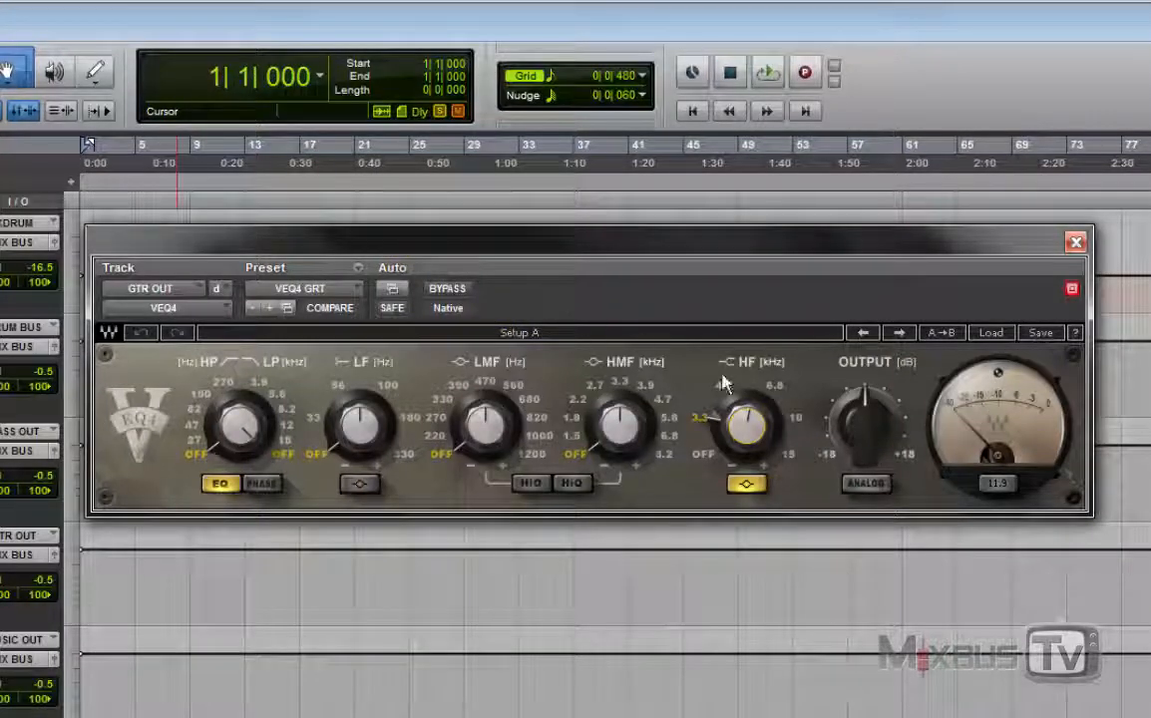
mouse_move(750, 426)
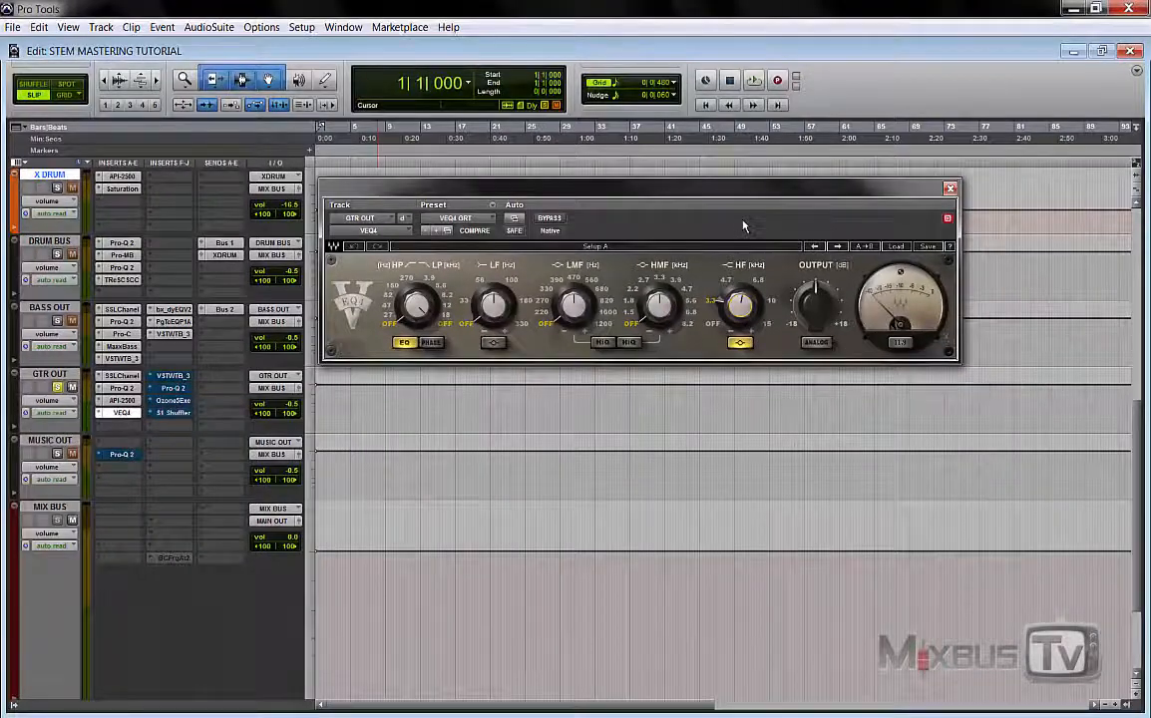
Open the ToneBoosters ReelBus insert on GTR OUT, compare it bypassed and active during playback, and leave it active
click(173, 375)
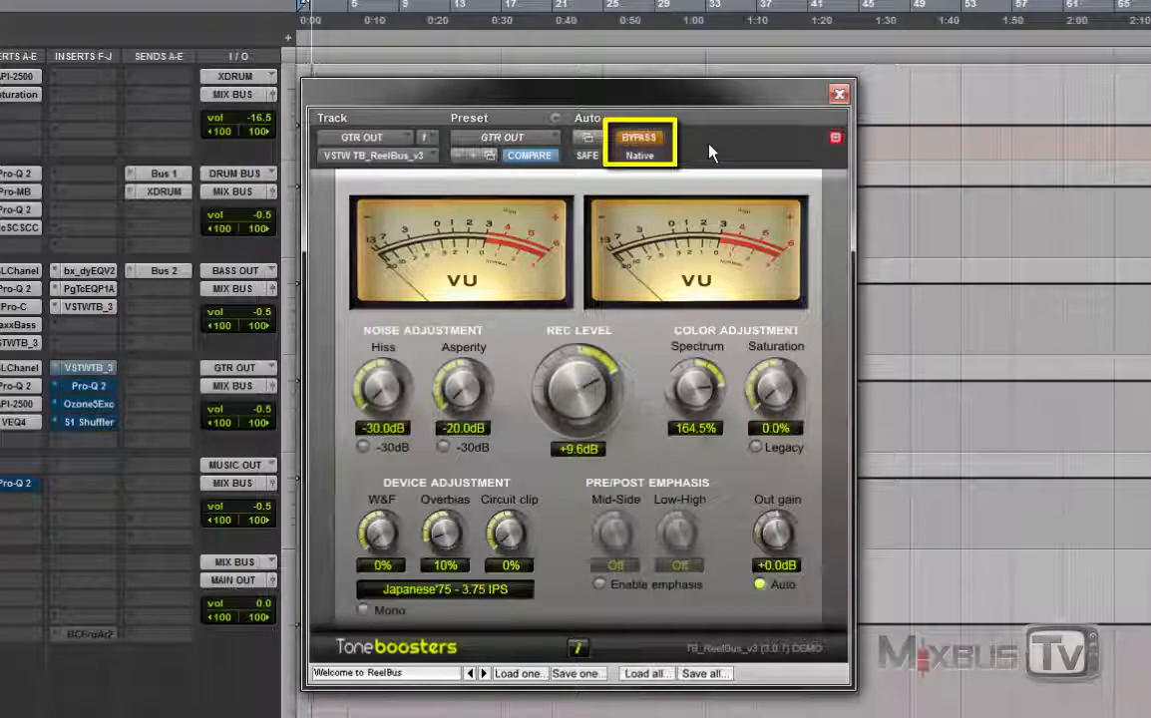
click(648, 141)
click(648, 140)
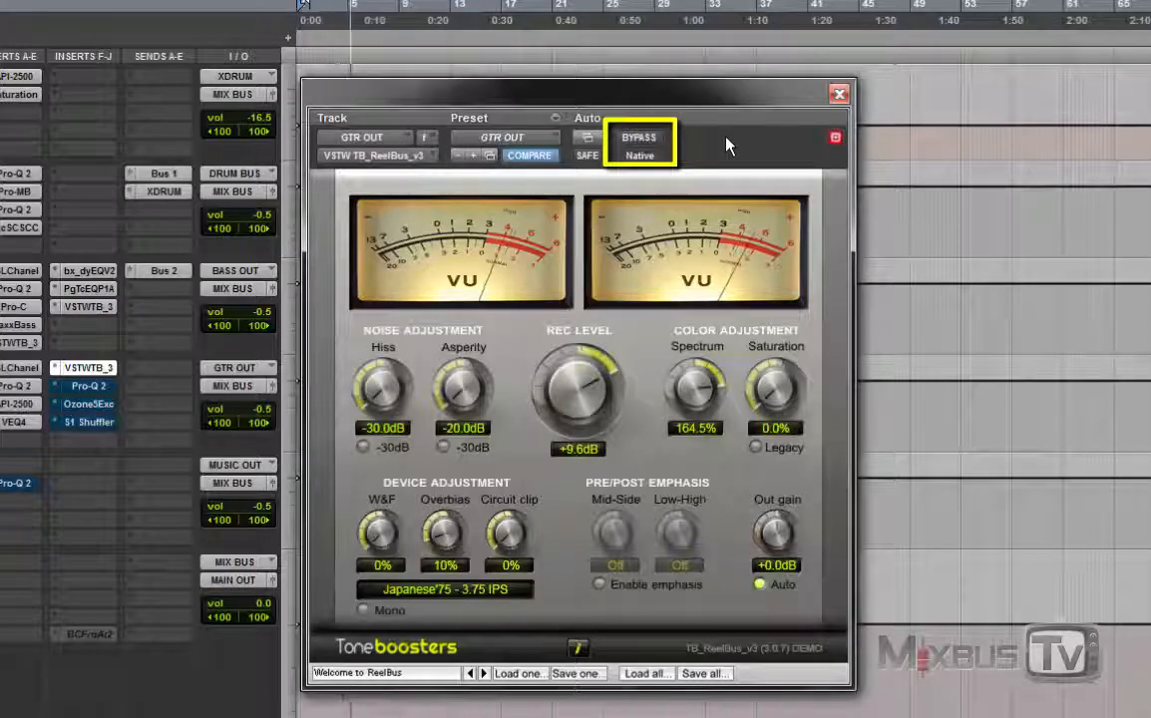
click(655, 140)
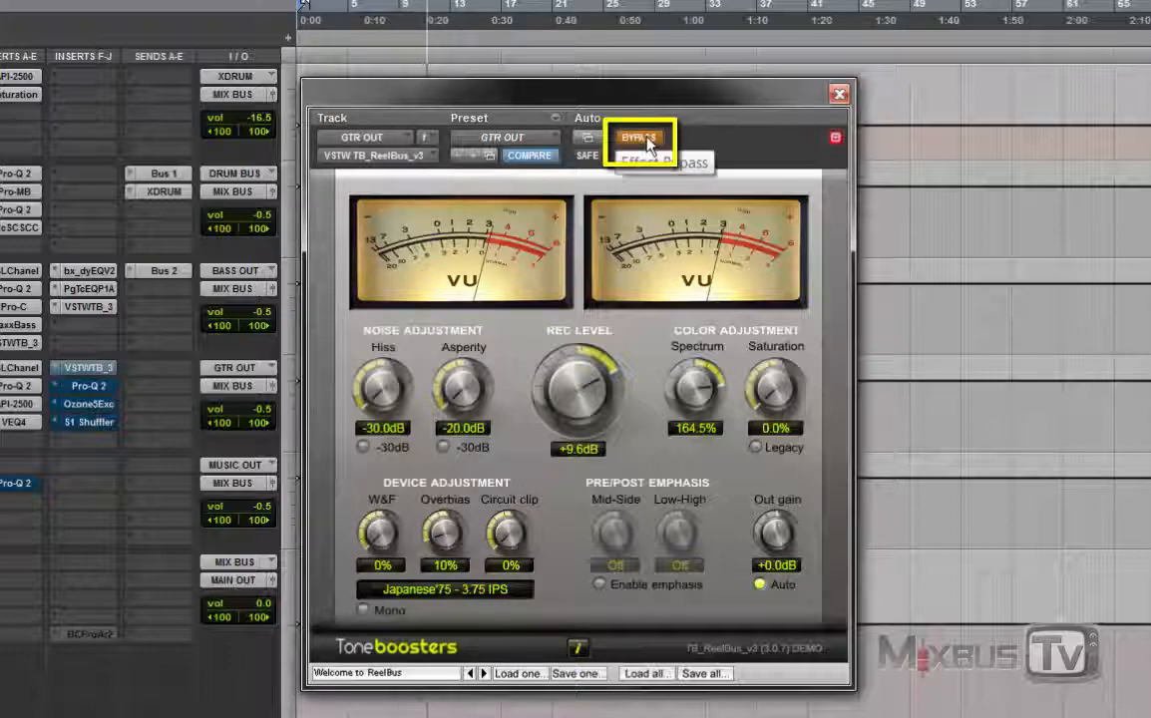
click(648, 142)
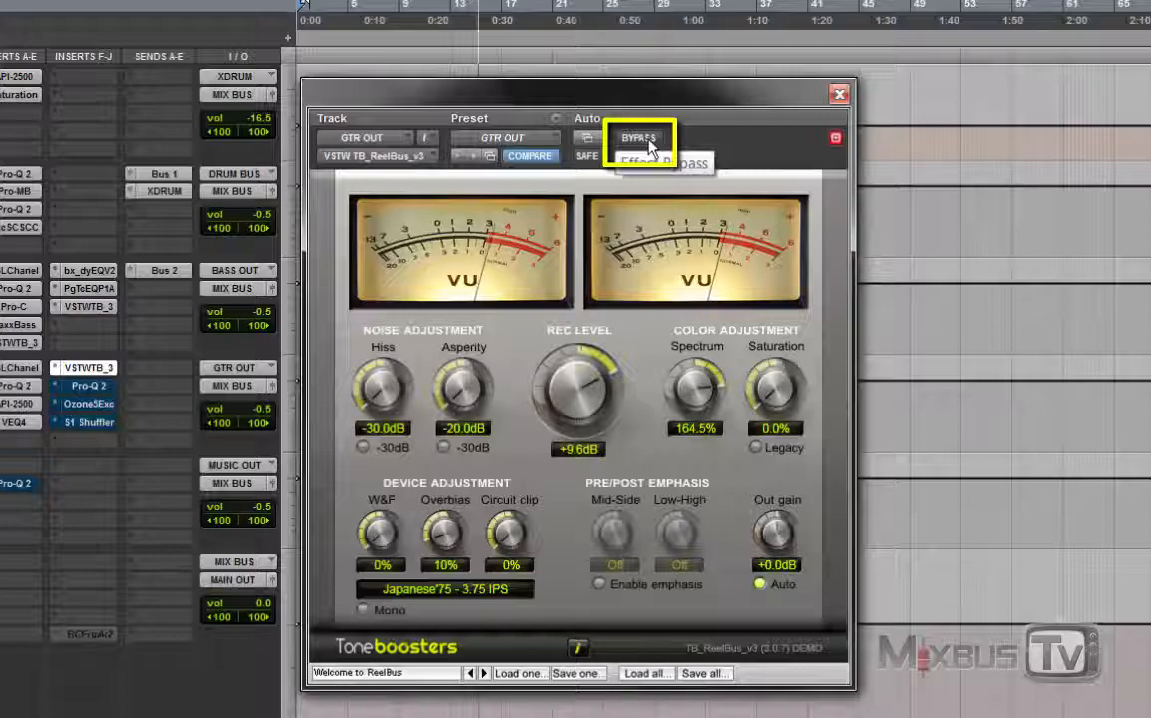
click(649, 143)
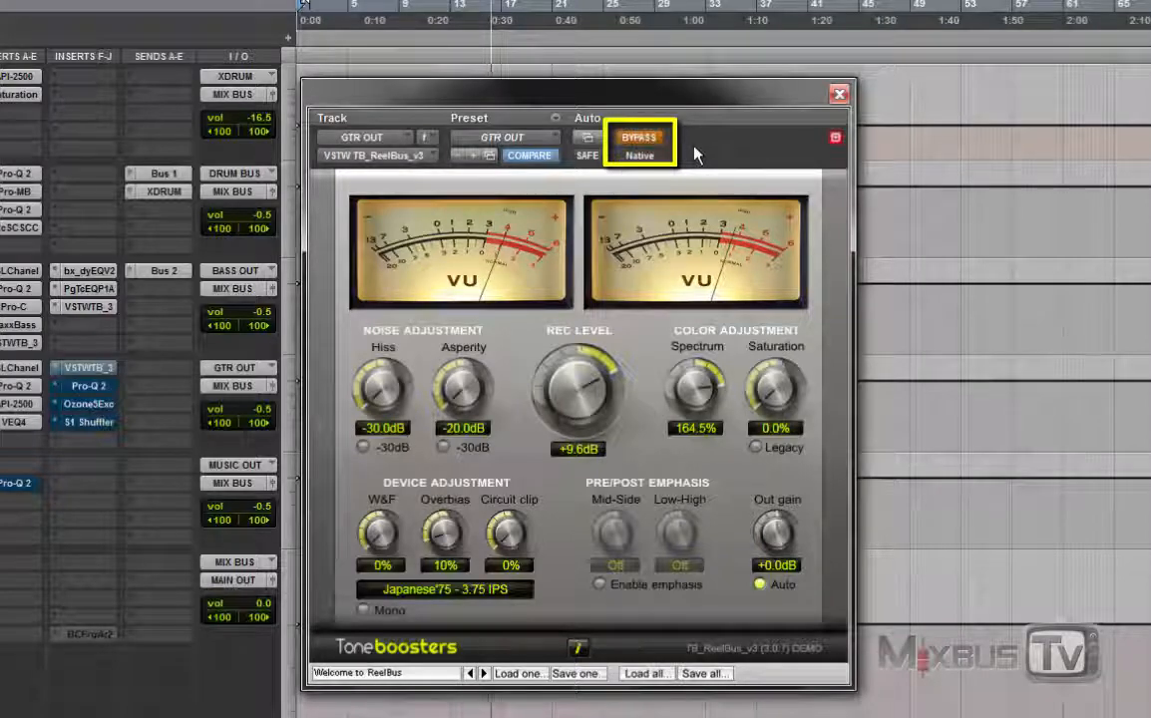
click(642, 139)
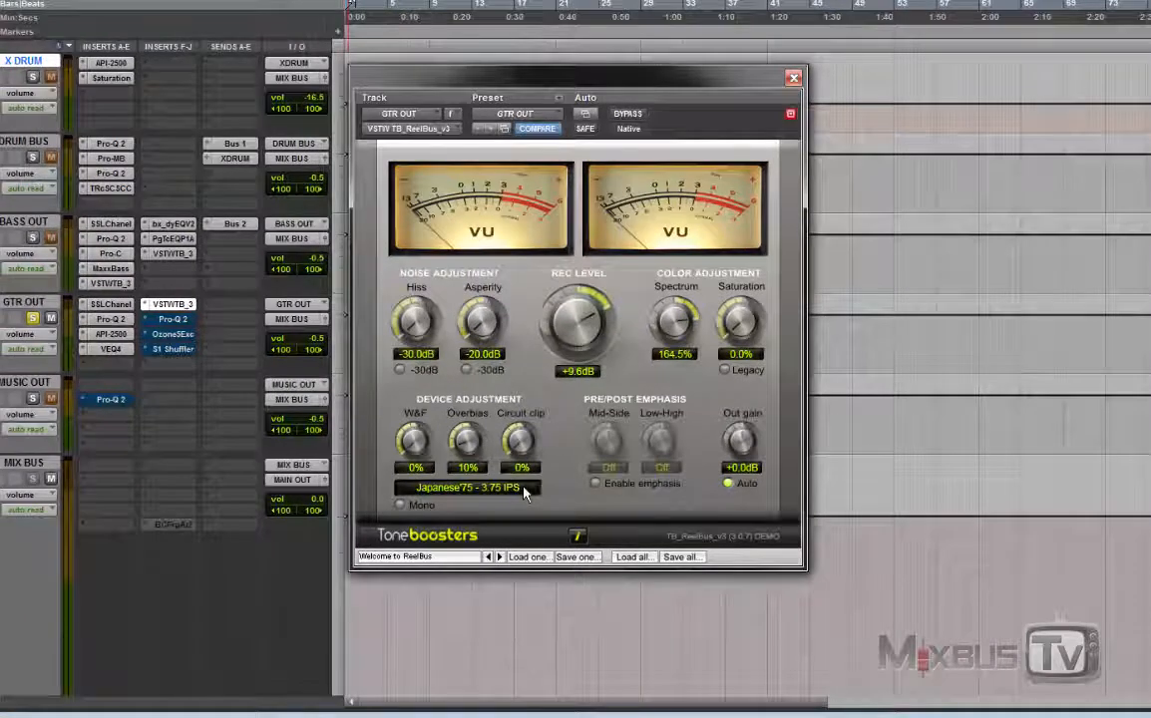
Review the ReelBus tape machine types, keeping Japanese'75 - 3.75 IPS, and compare the plug-in bypassed and active again before closing it
click(467, 487)
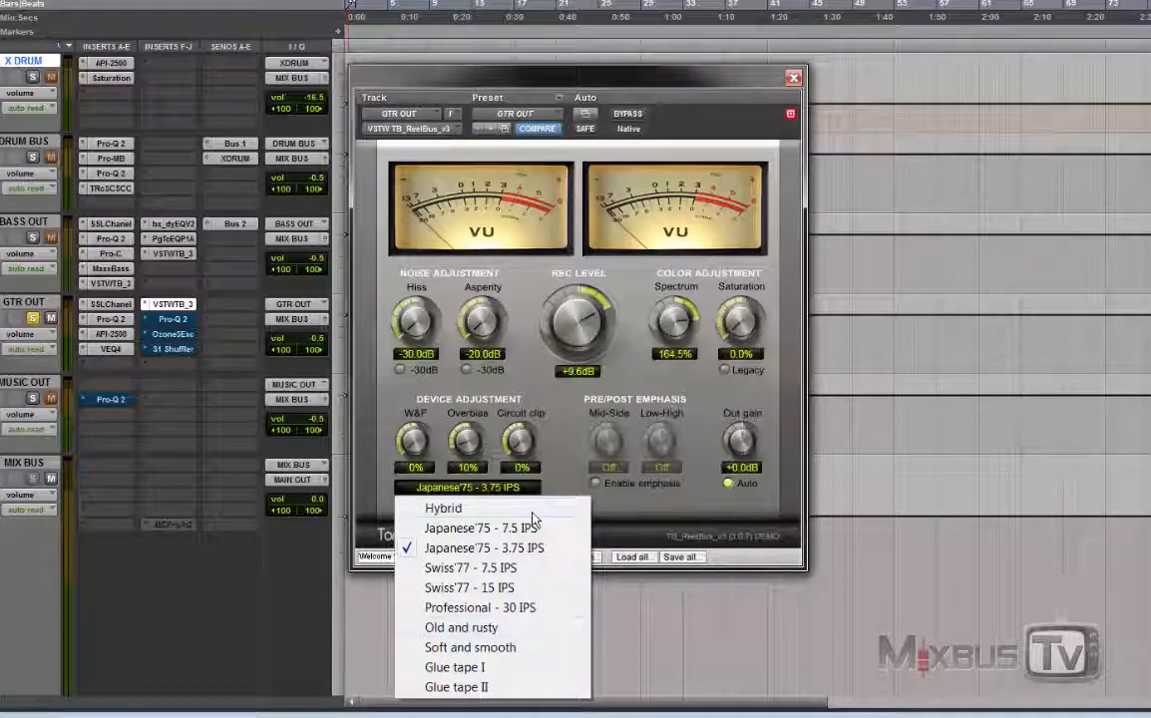
click(558, 435)
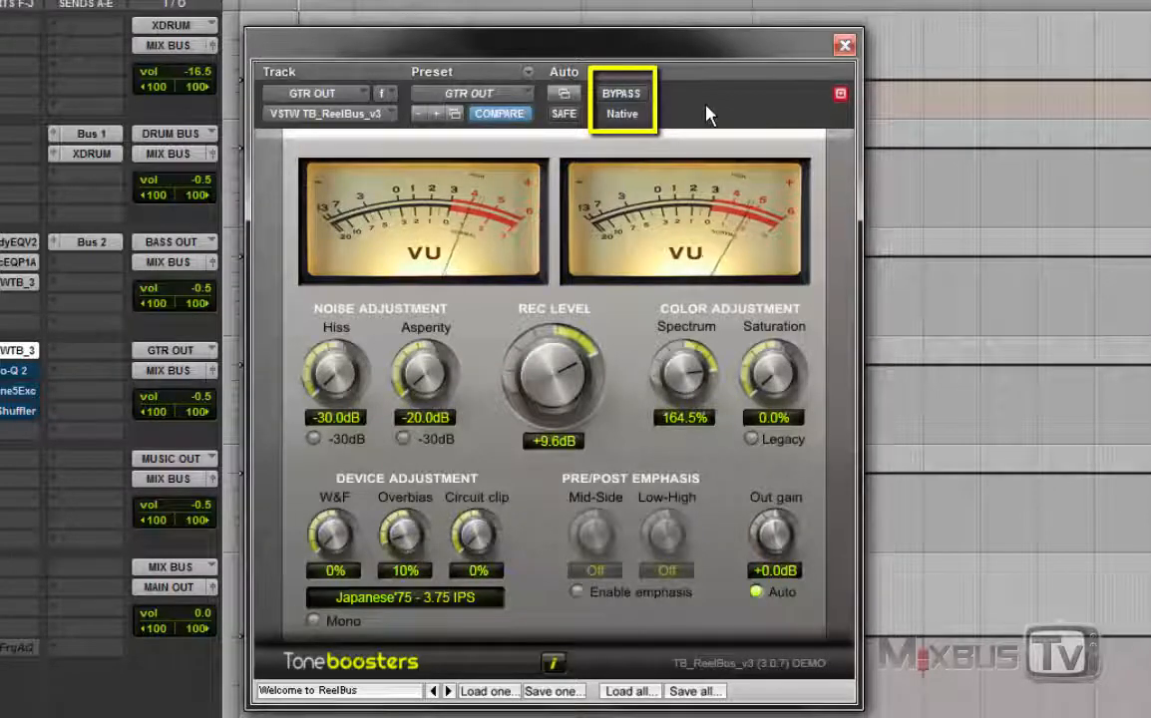
click(624, 94)
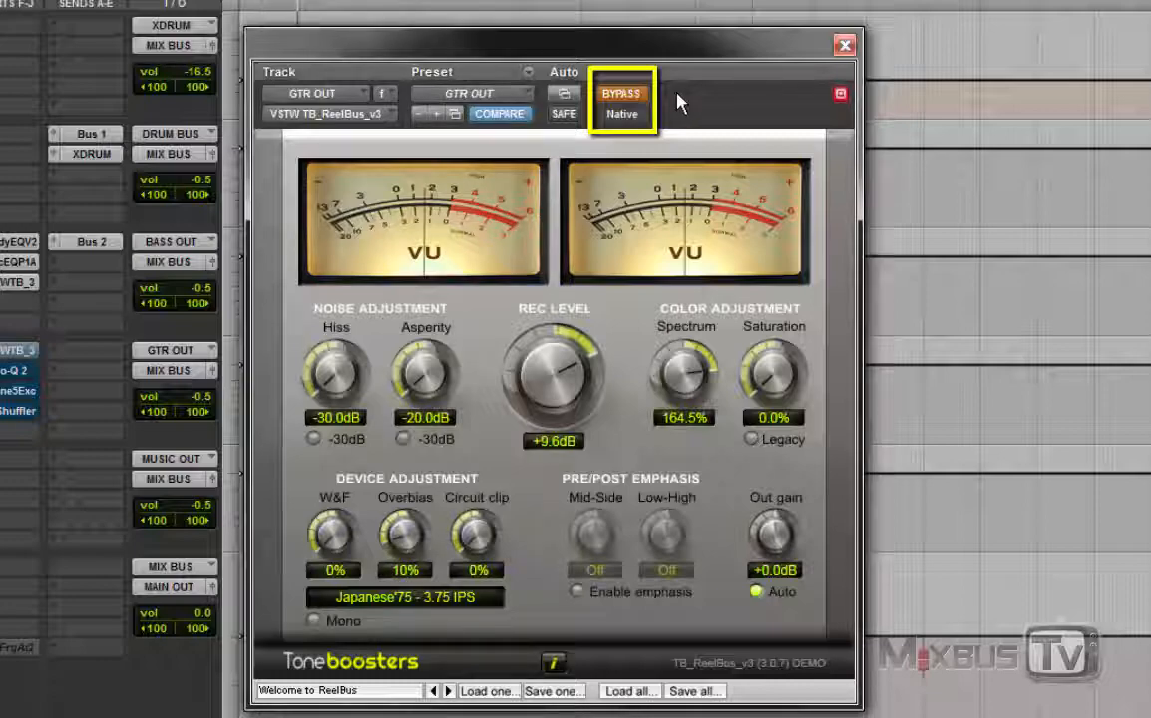
click(638, 94)
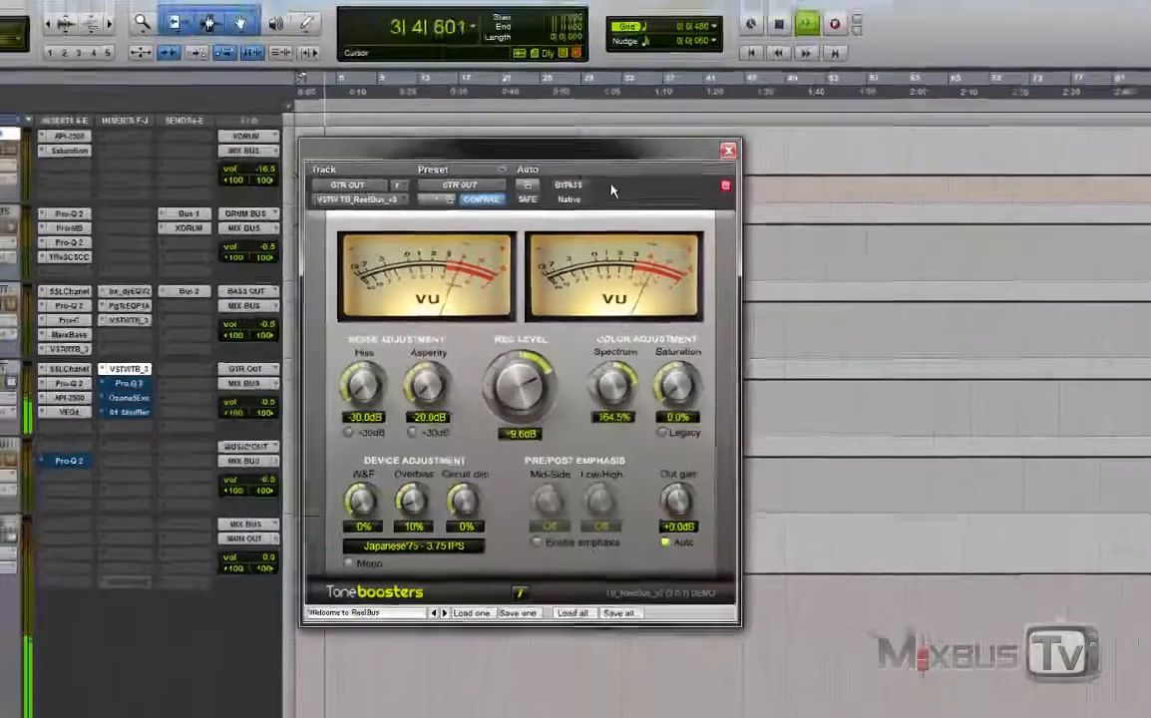
key(space)
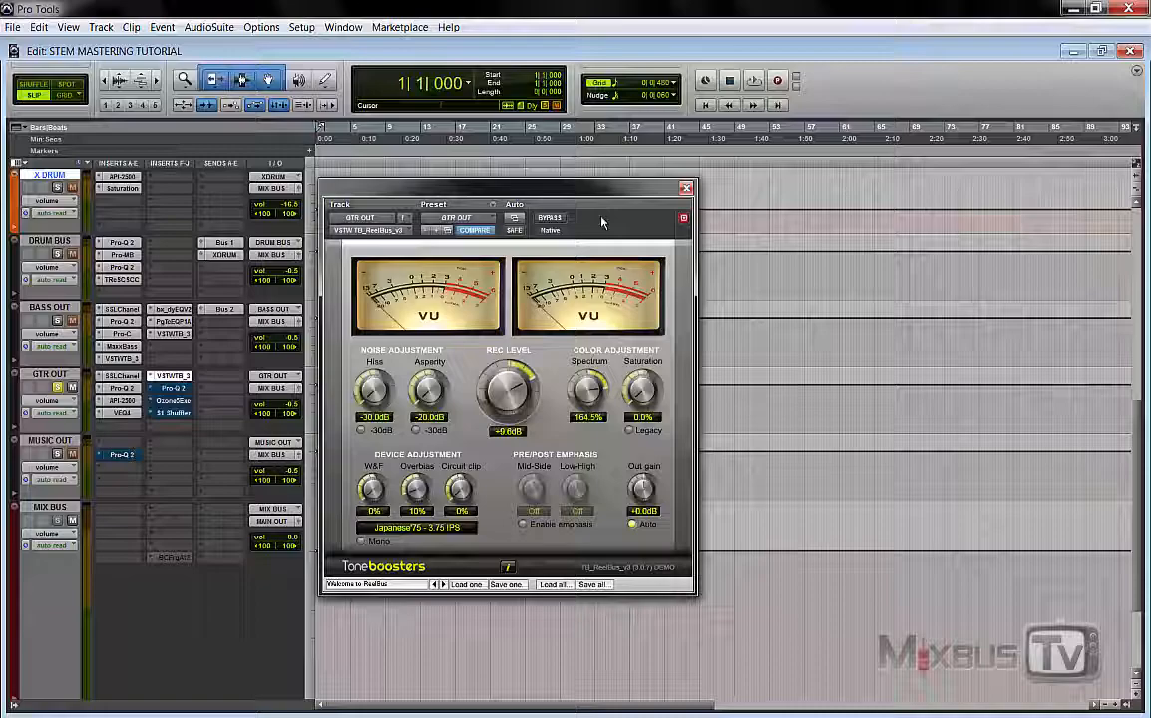
click(686, 189)
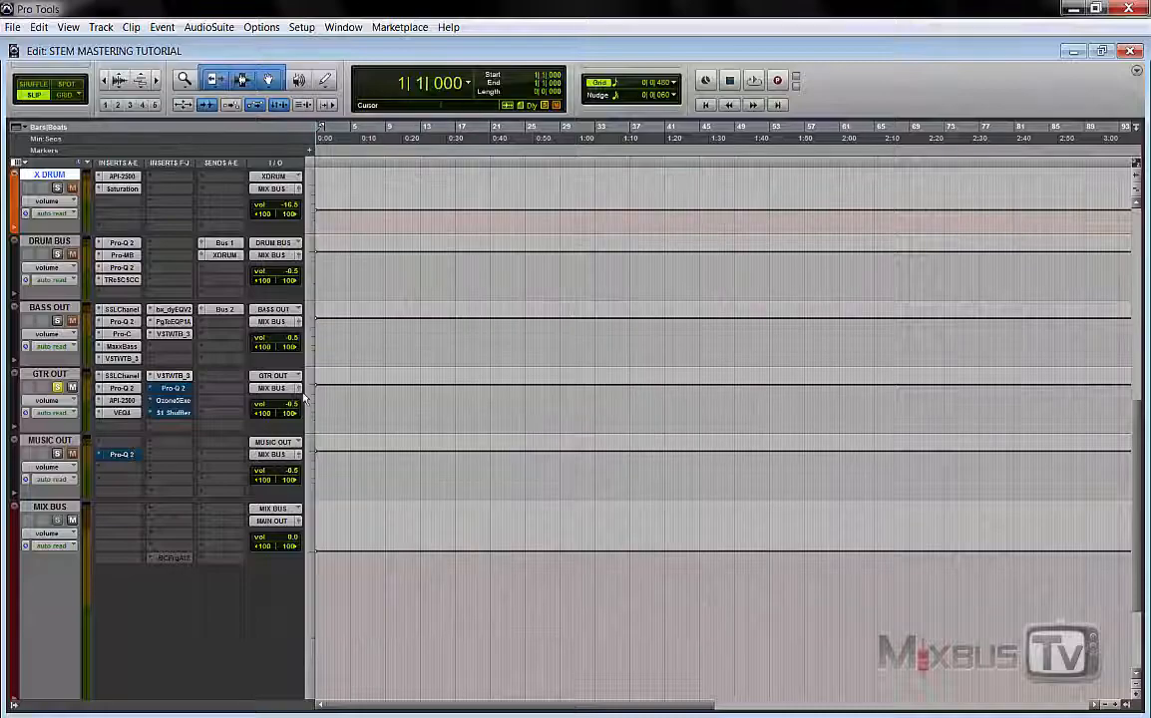
Open the second Pro-Q 2 insert on GTR OUT, compare it bypassed and active during playback, and leave it active
click(178, 388)
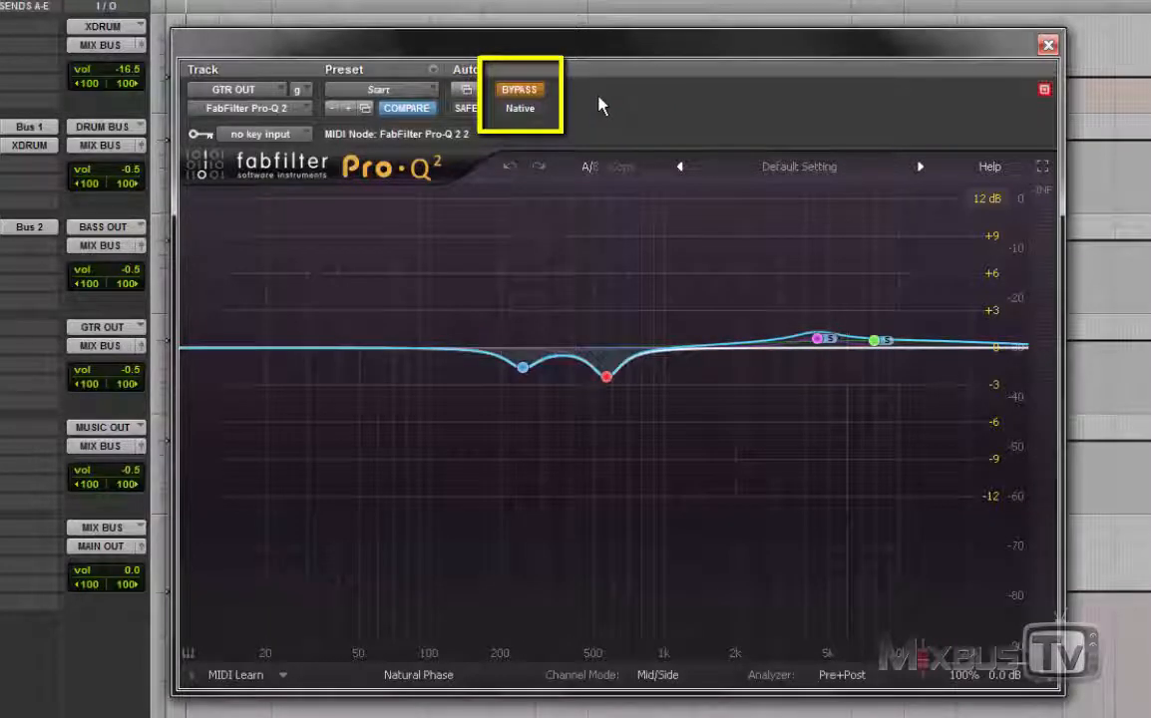
click(520, 92)
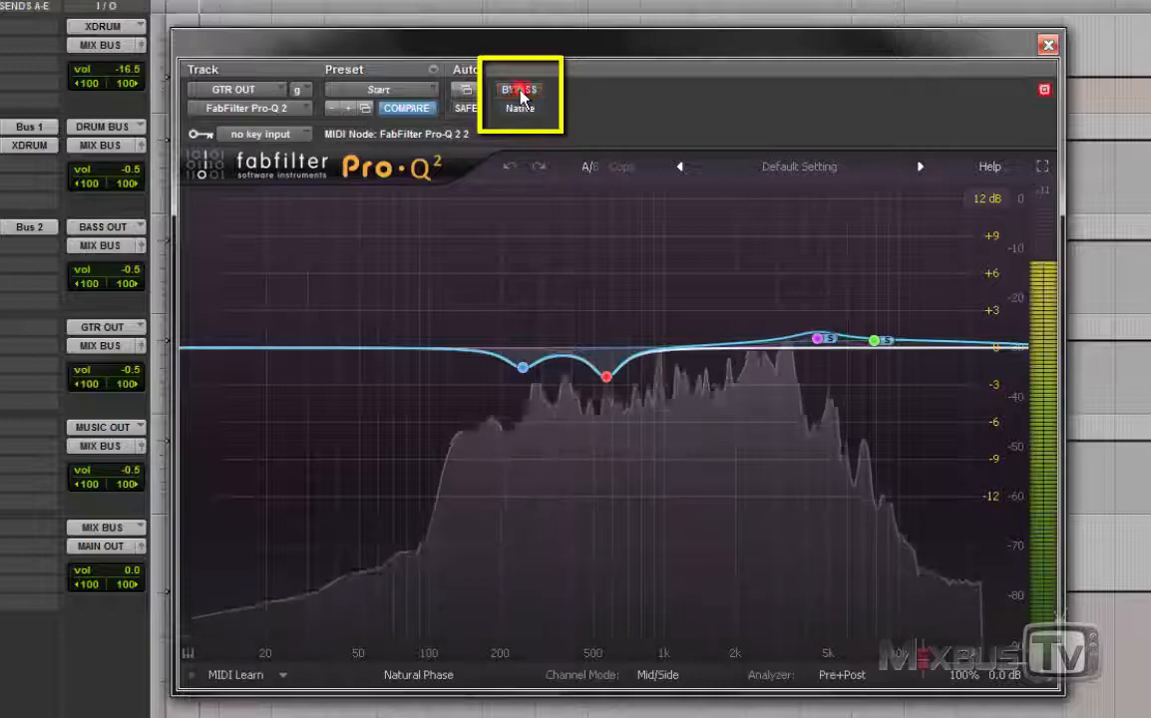
click(520, 91)
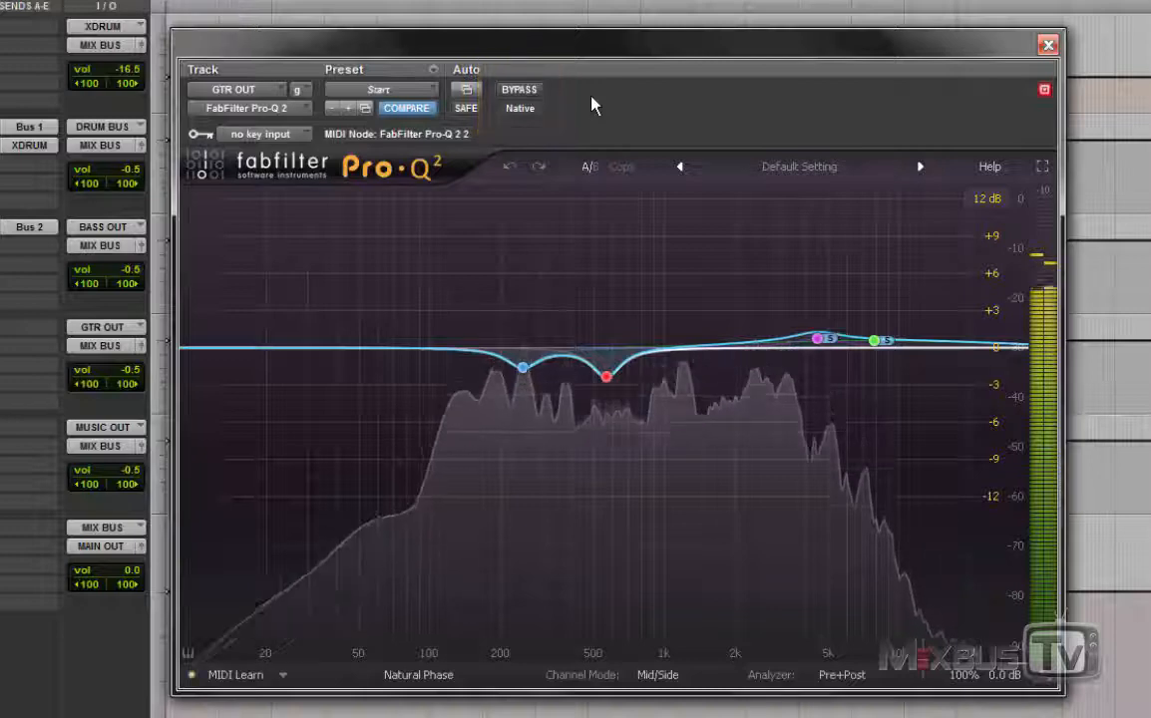
key(space)
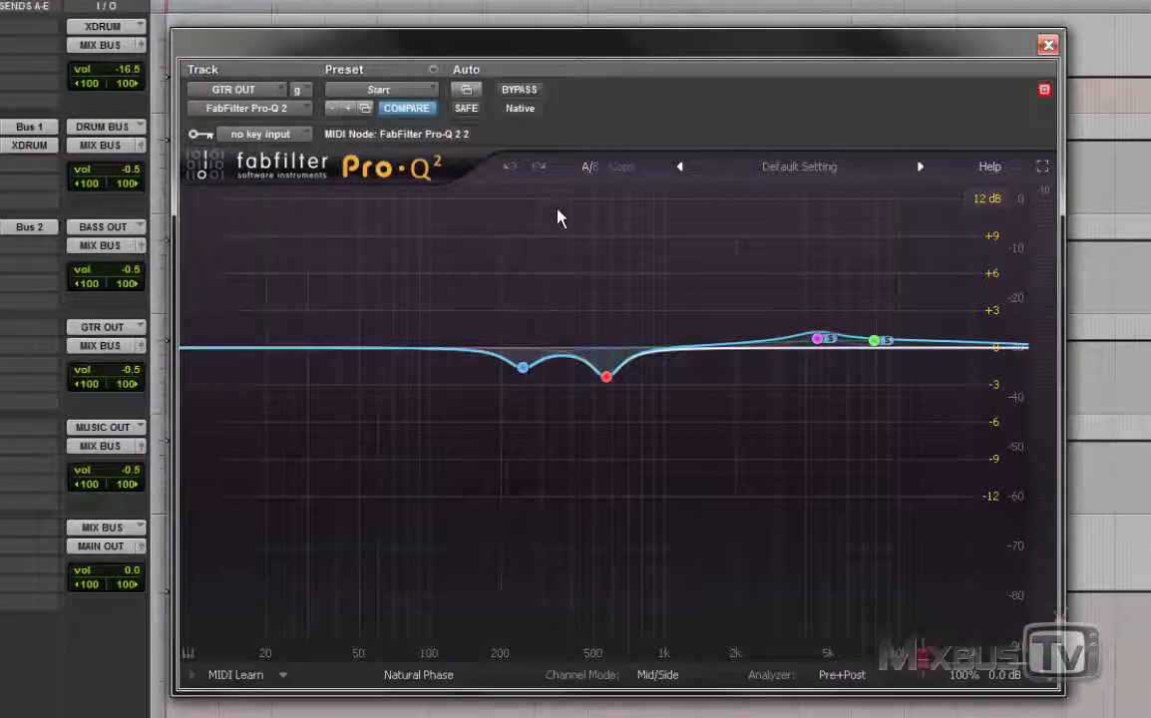
Solo each of the four Pro-Q 2 EQ bands in turn during playback, and close the plug-in
key(space)
click(550, 409)
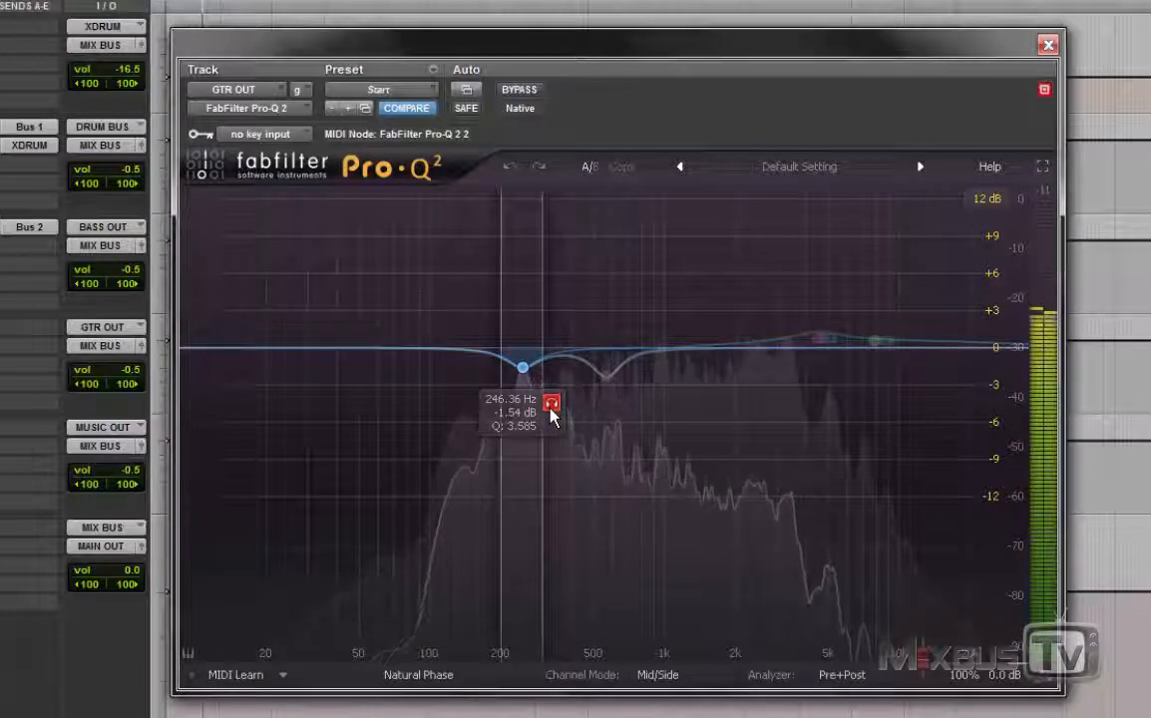
click(635, 412)
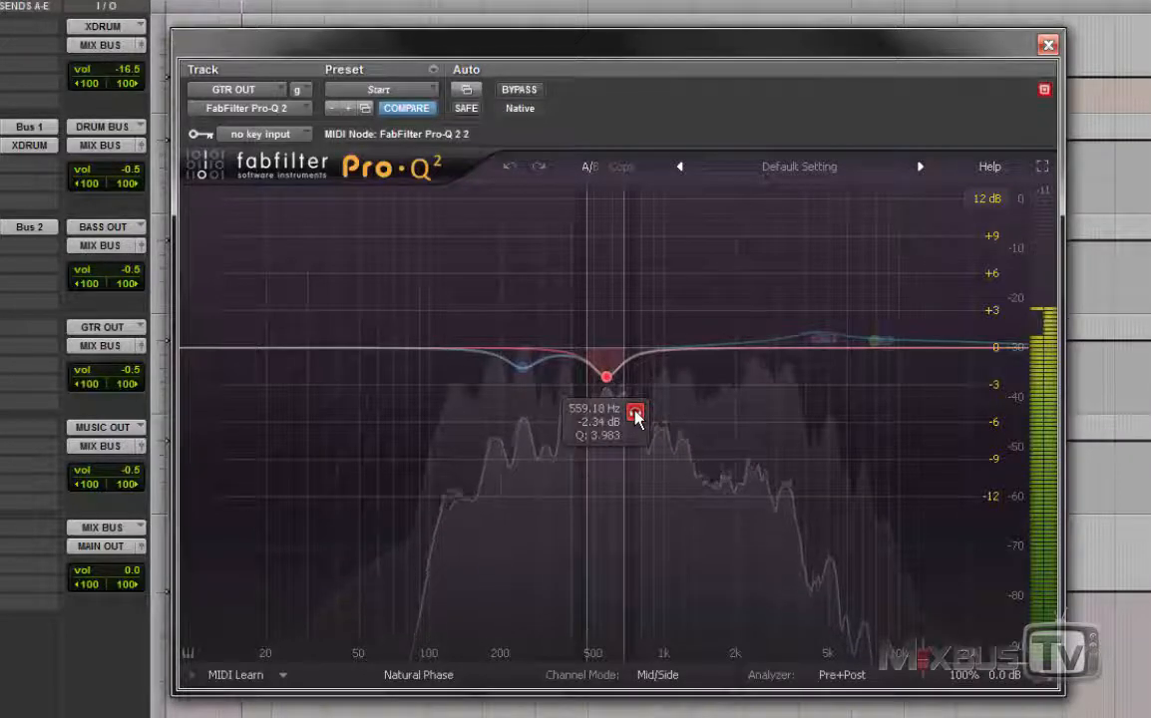
click(635, 412)
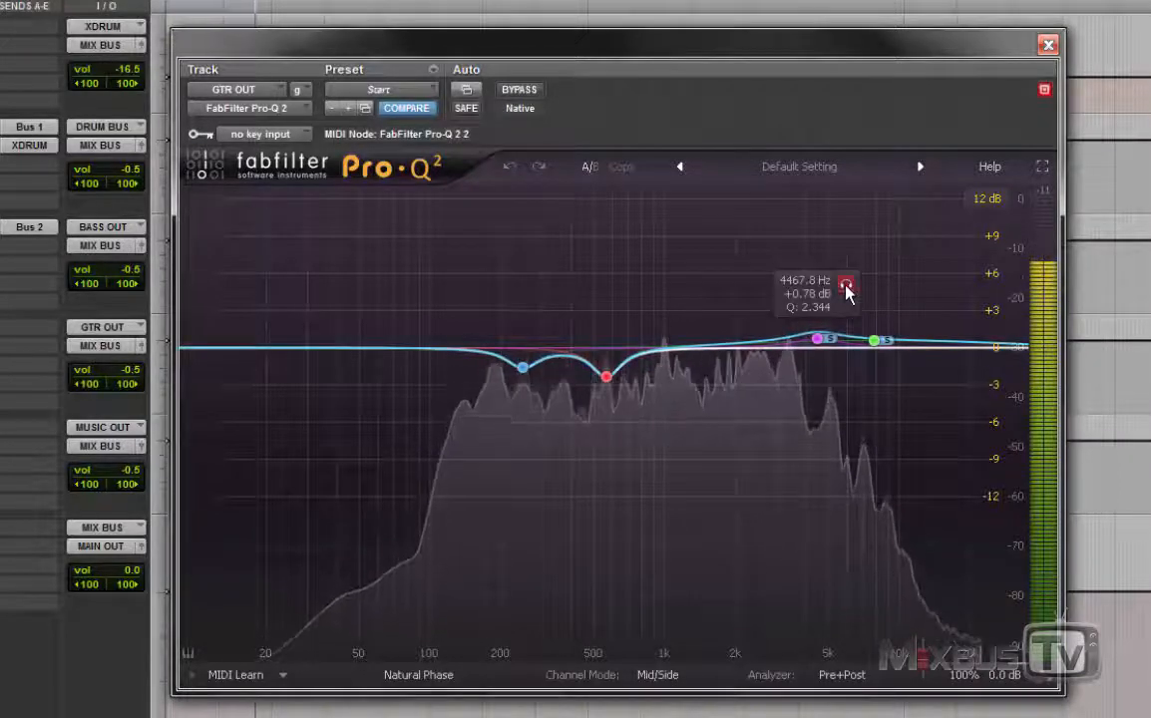
click(846, 286)
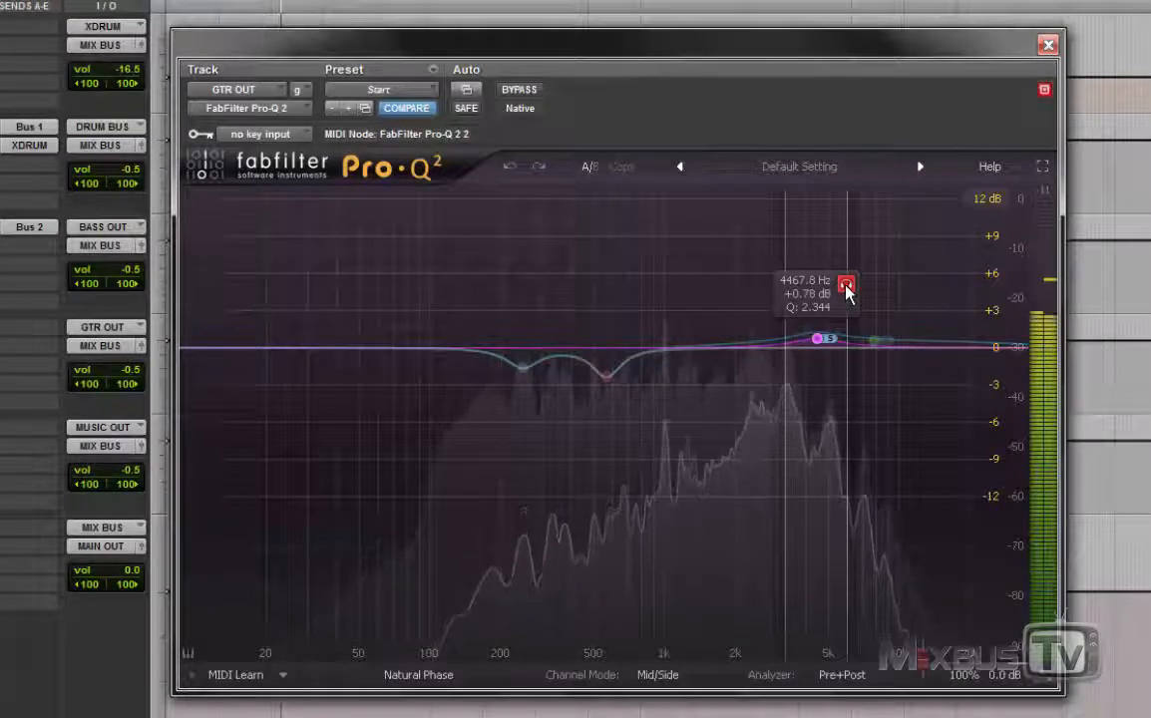
click(846, 288)
click(902, 288)
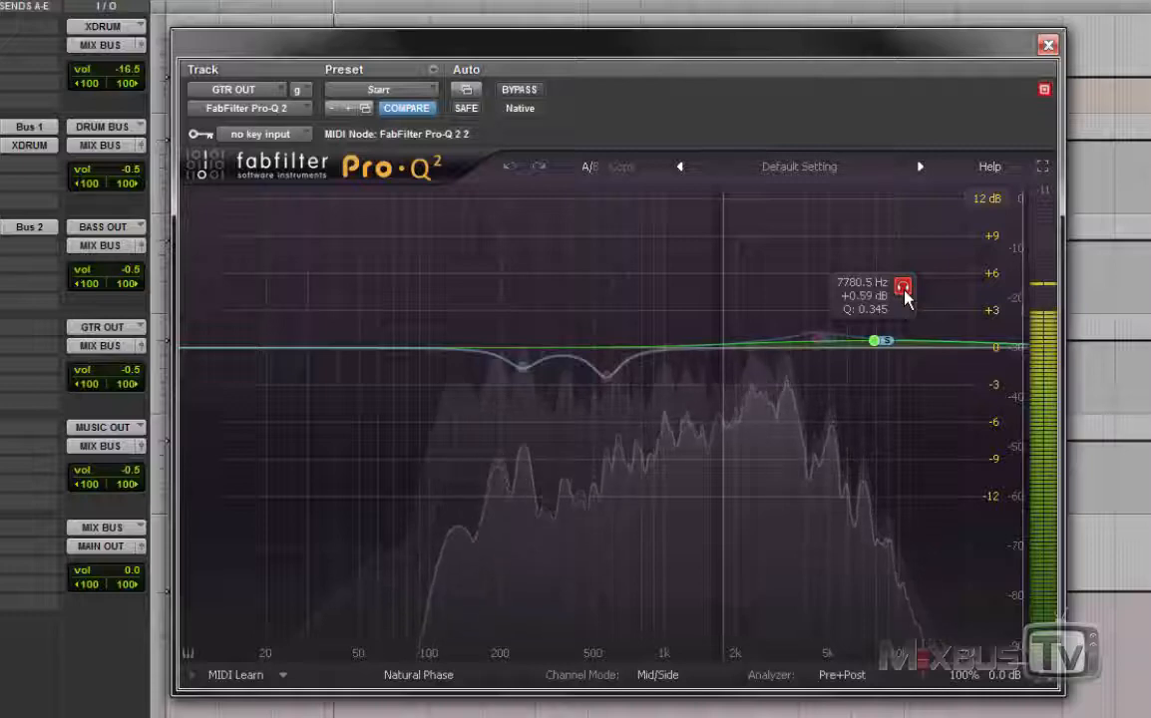
click(902, 288)
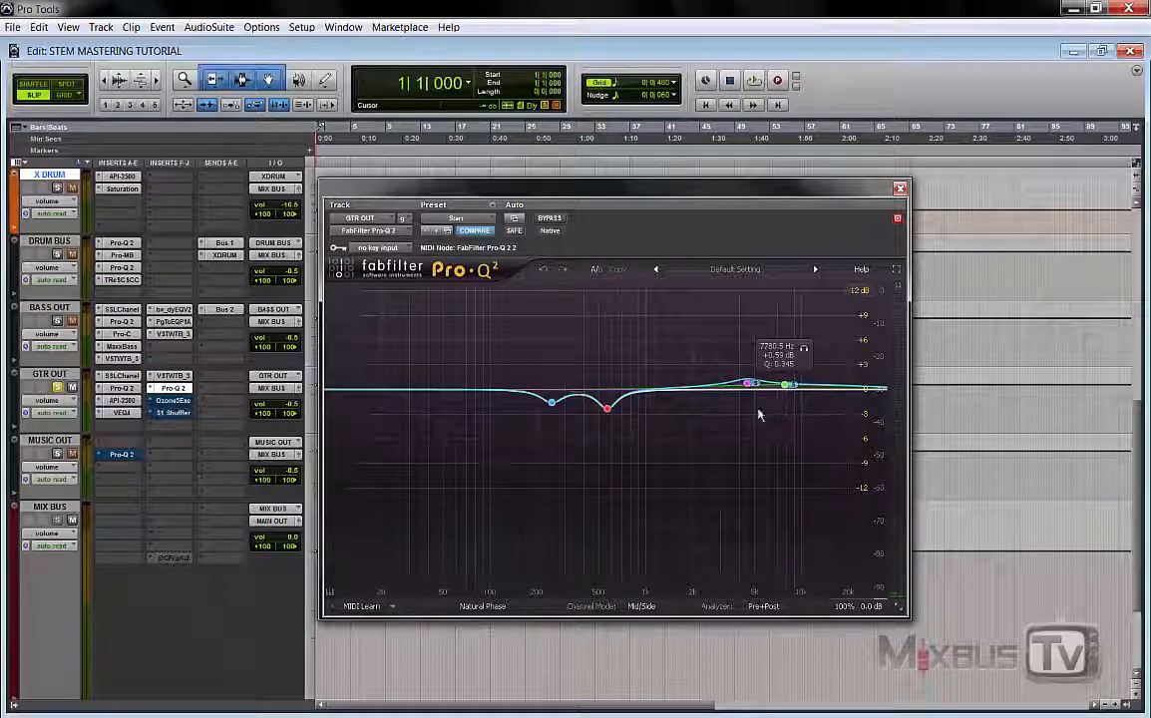
click(175, 389)
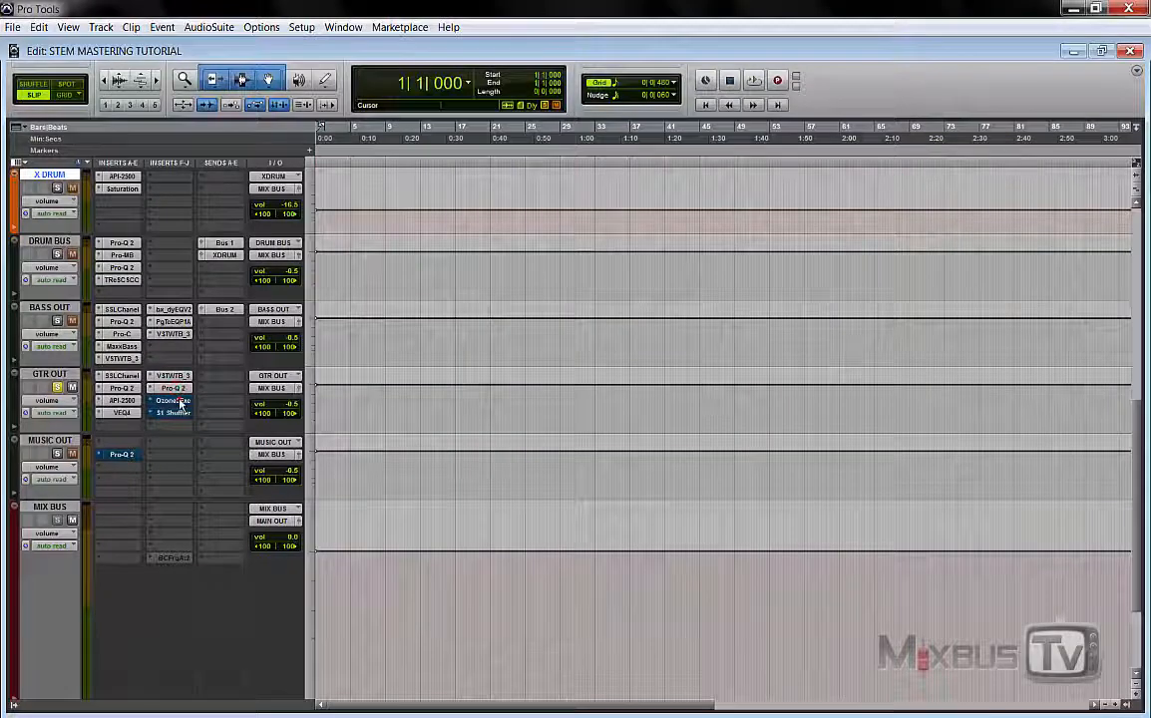
Open the Ozone 5 Exciter insert on GTR OUT, compare it active and bypassed during playback, and close it left active
click(178, 401)
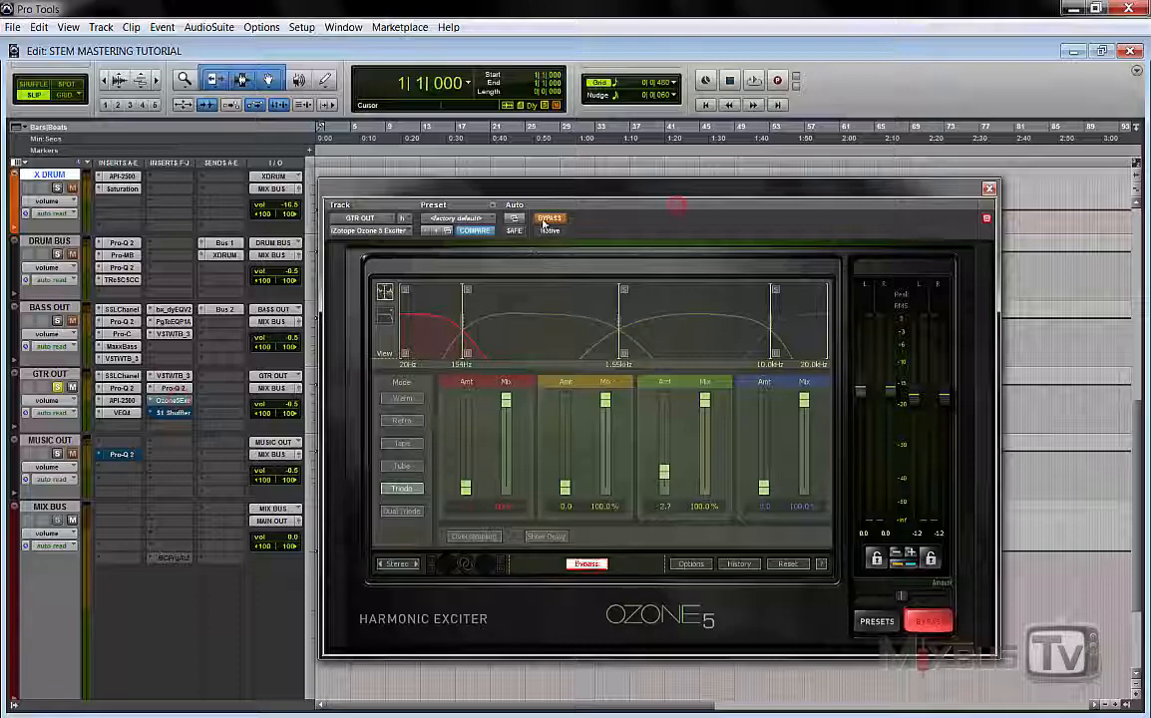
click(546, 220)
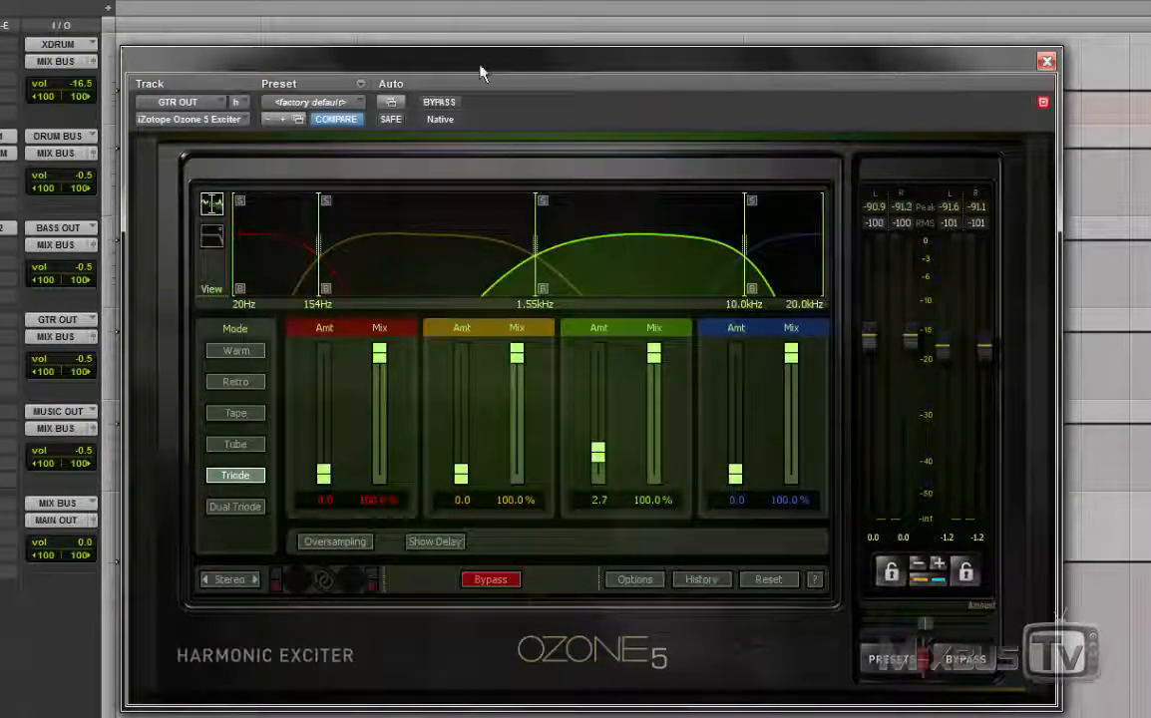
key(space)
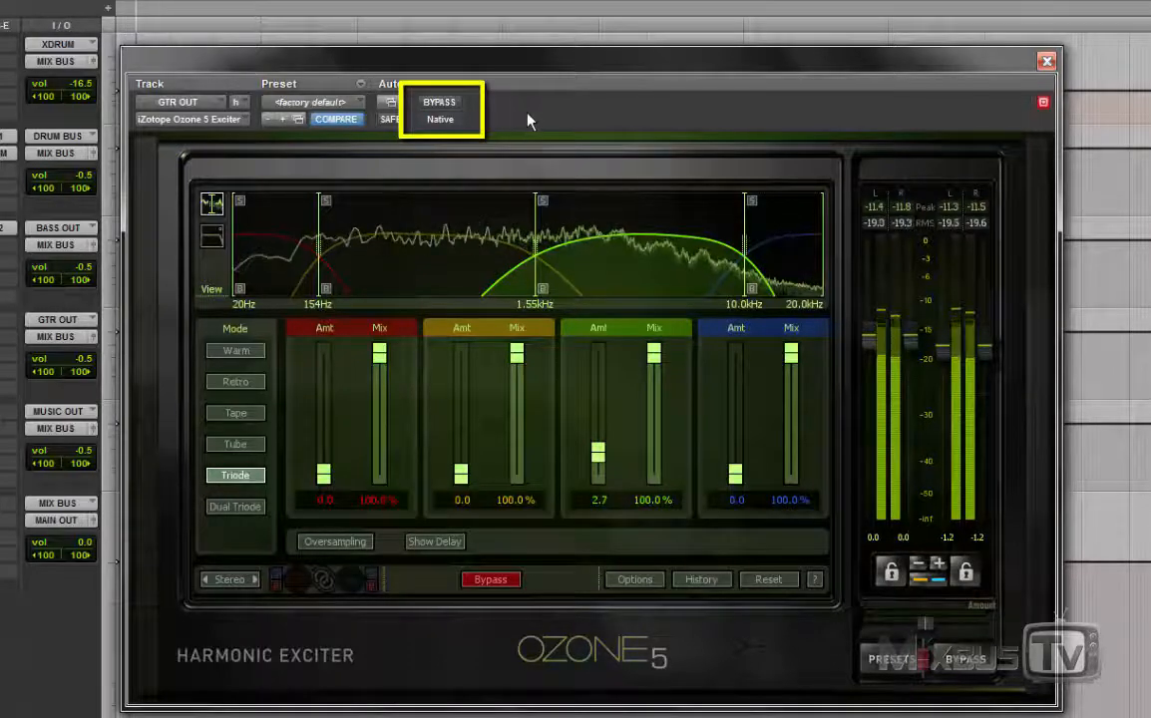
click(446, 103)
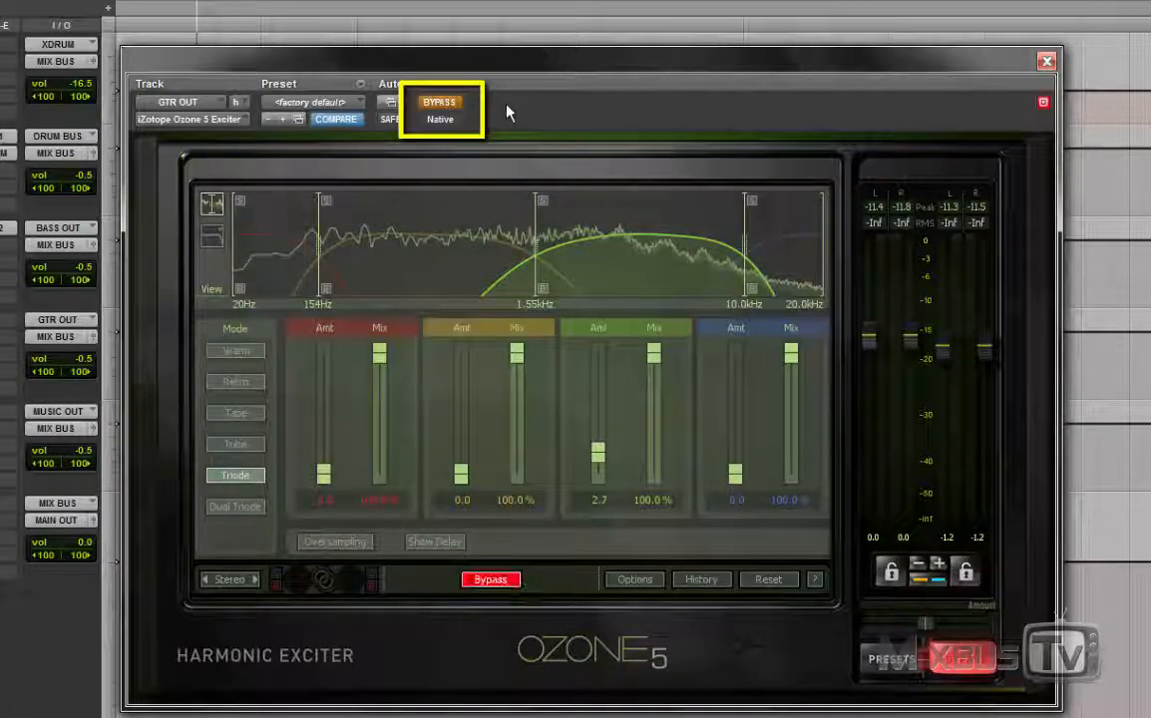
click(456, 103)
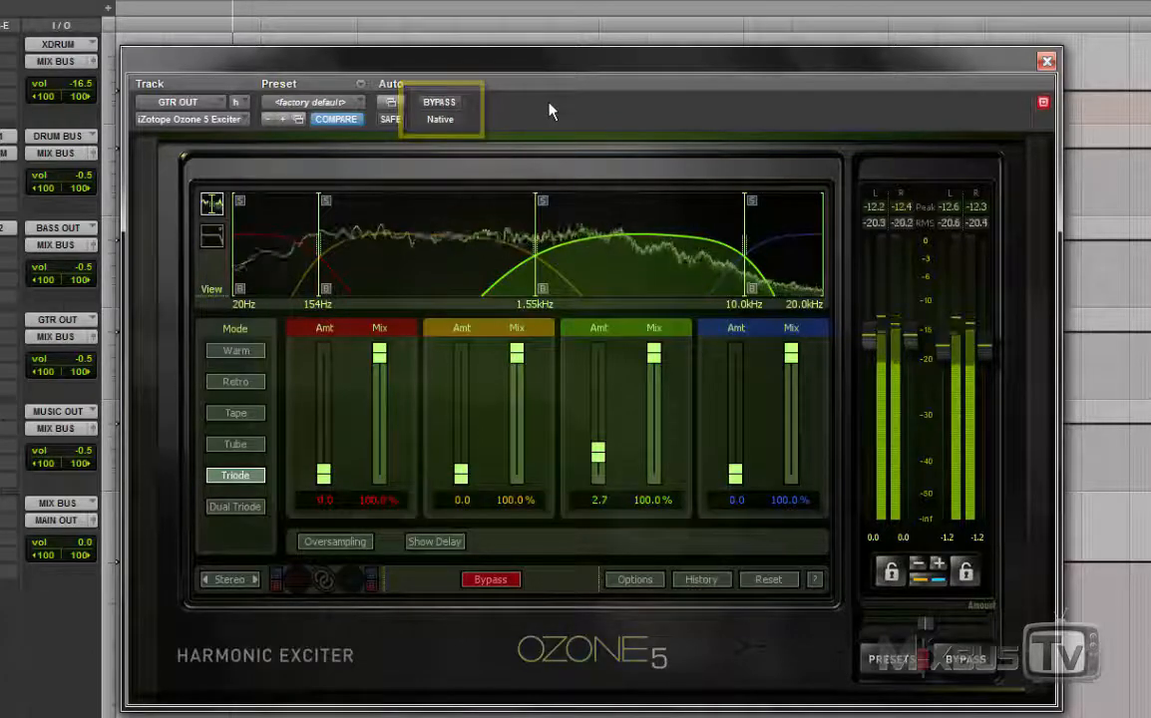
key(space)
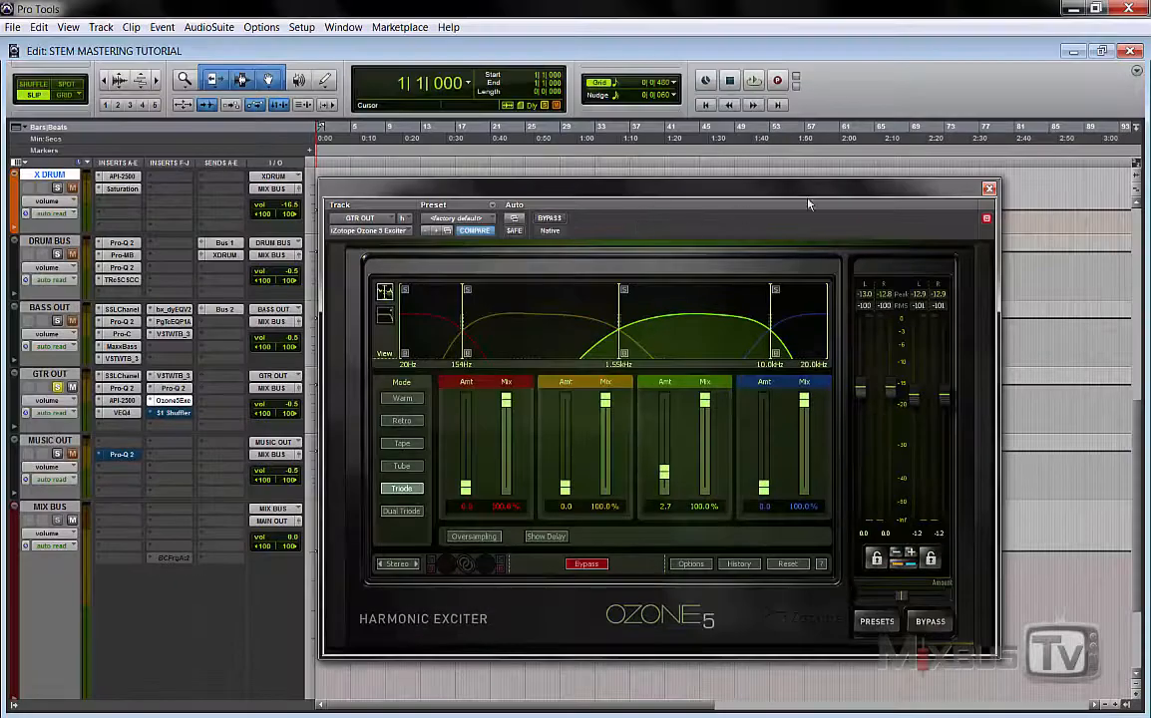
click(988, 190)
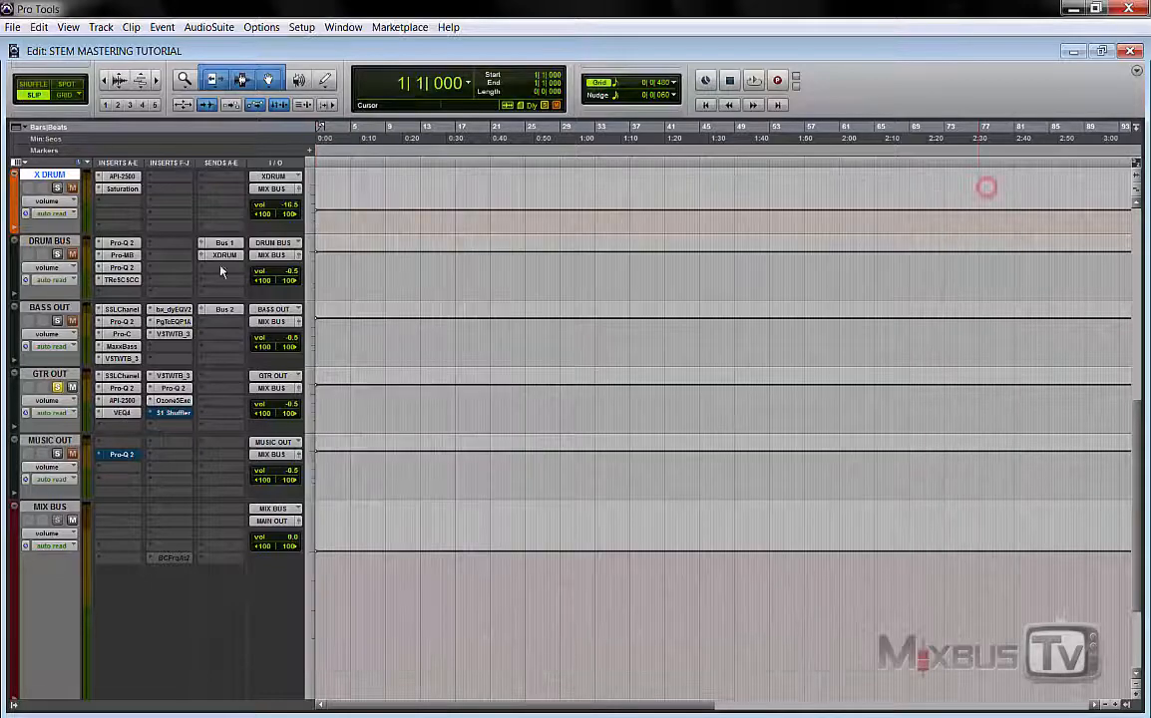
Open the S1 Shuffler insert on GTR OUT, compare it bypassed and active during playback, and leave it active
click(174, 412)
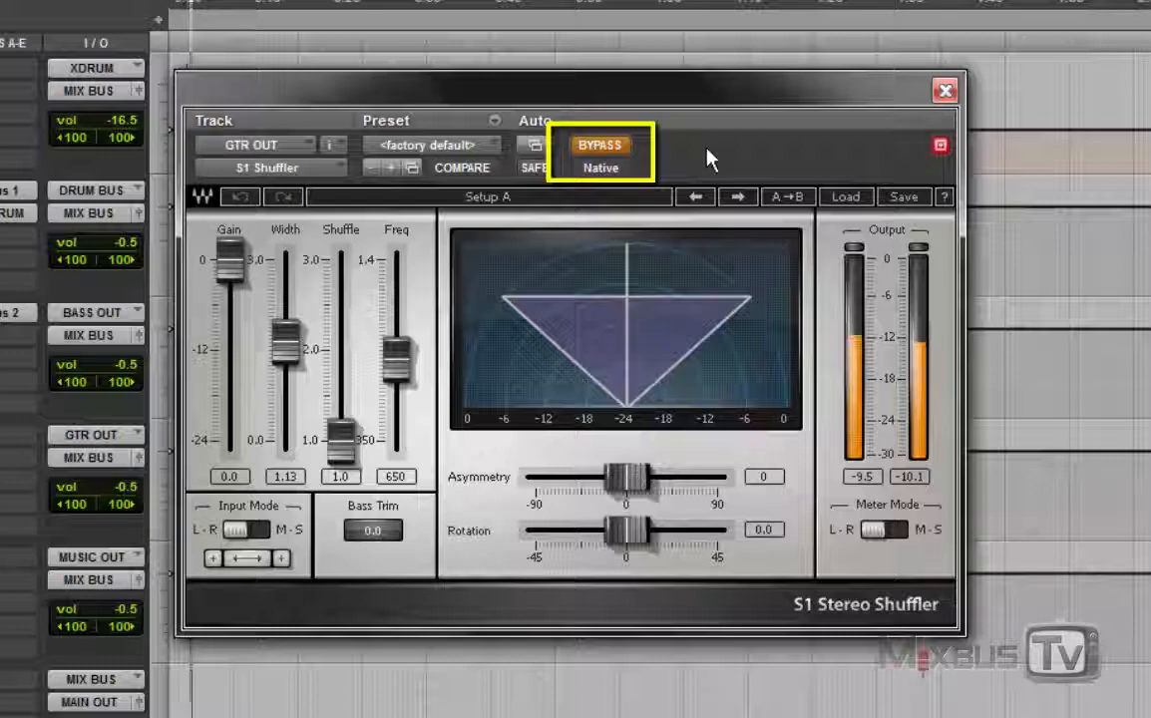
click(599, 146)
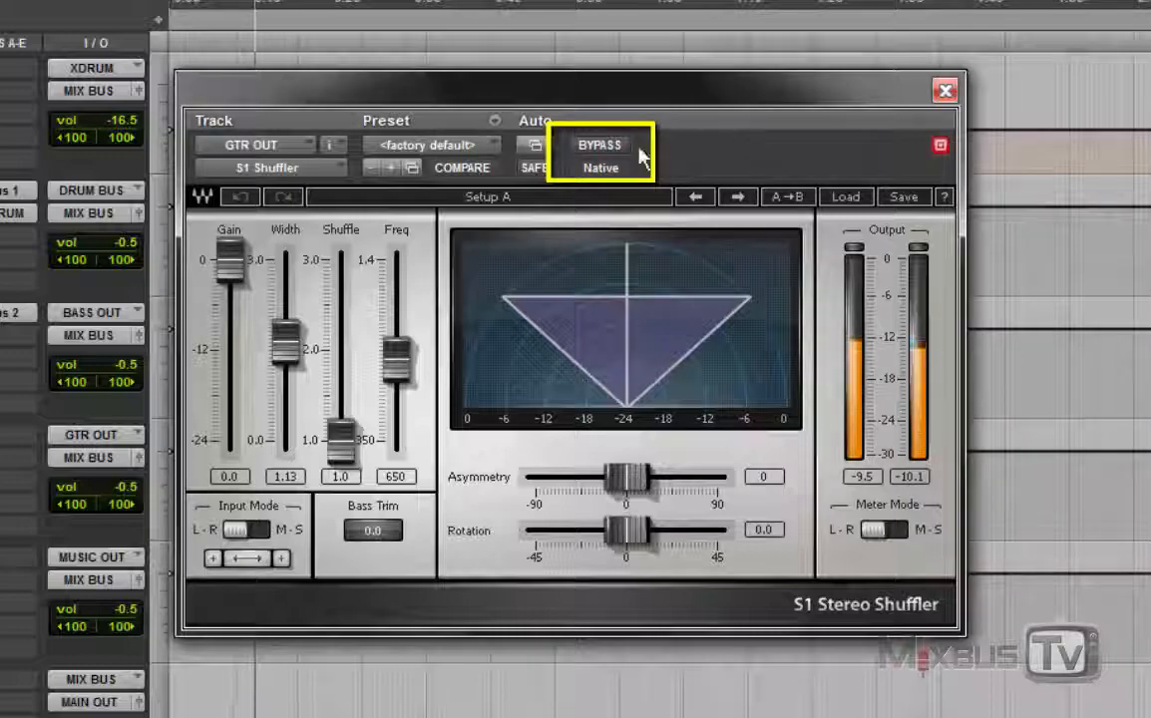
click(603, 146)
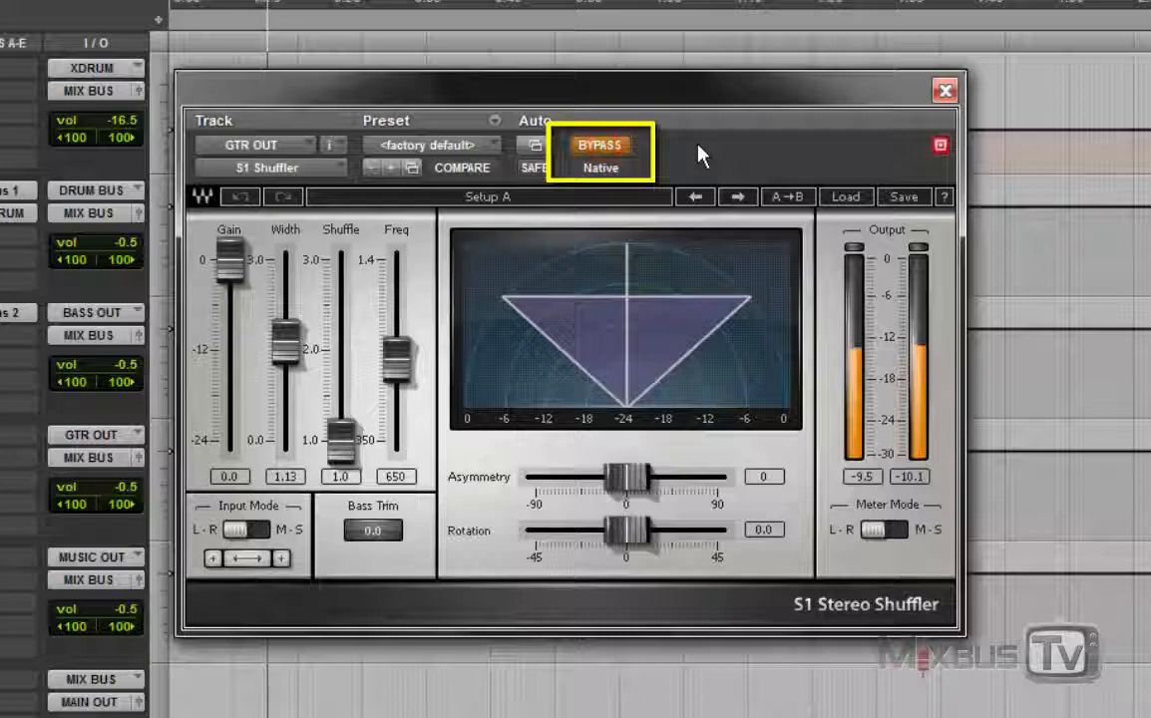
click(603, 147)
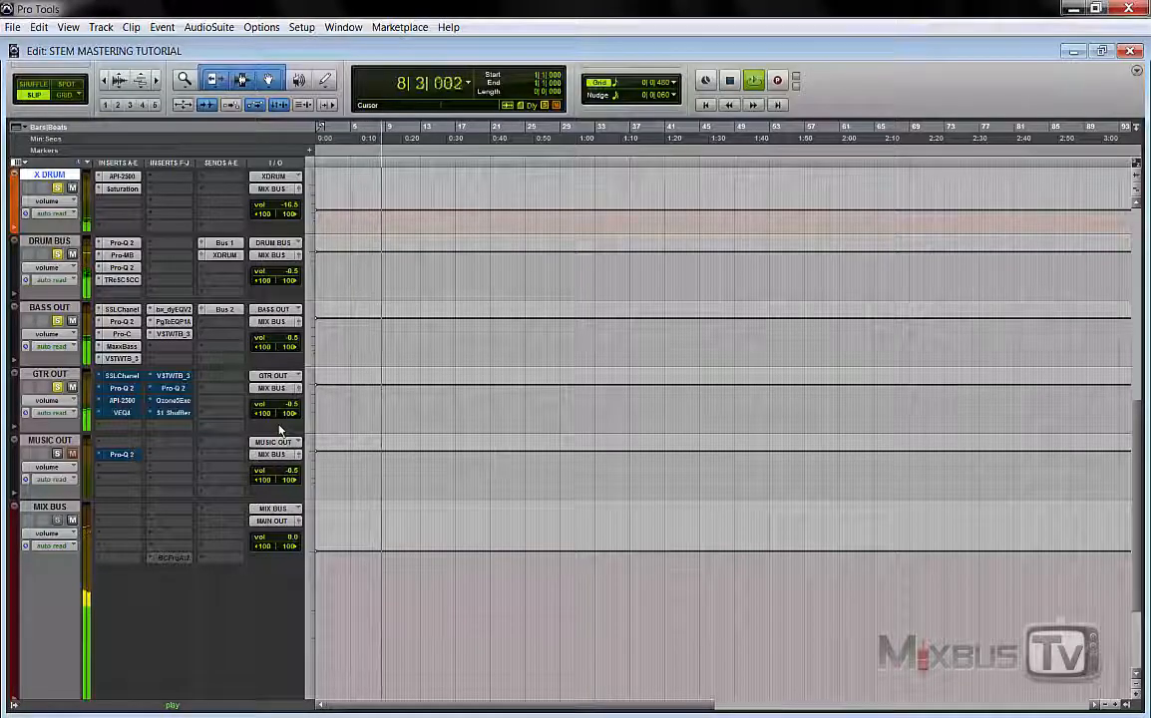
Activate all GTR OUT inserts at once while the soloed stems play, and bypass them one by one from S1 Shuffler back to SSLChannel
key(space)
key(shift+a)
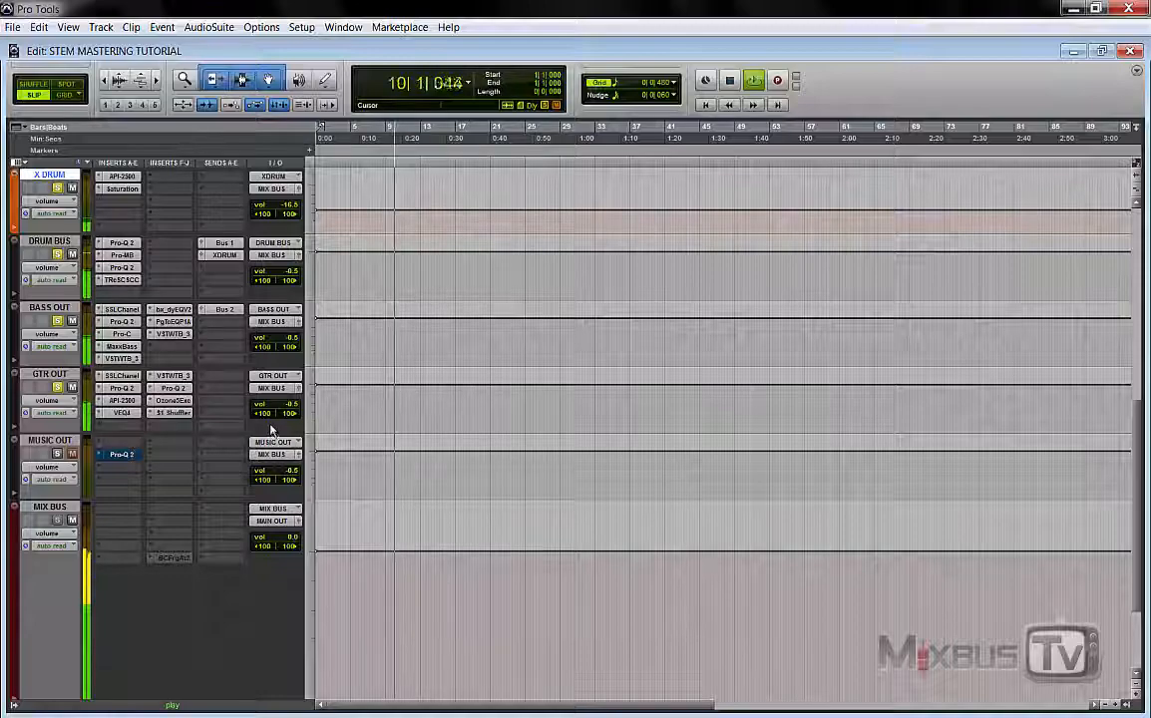
ctrl+click(172, 412)
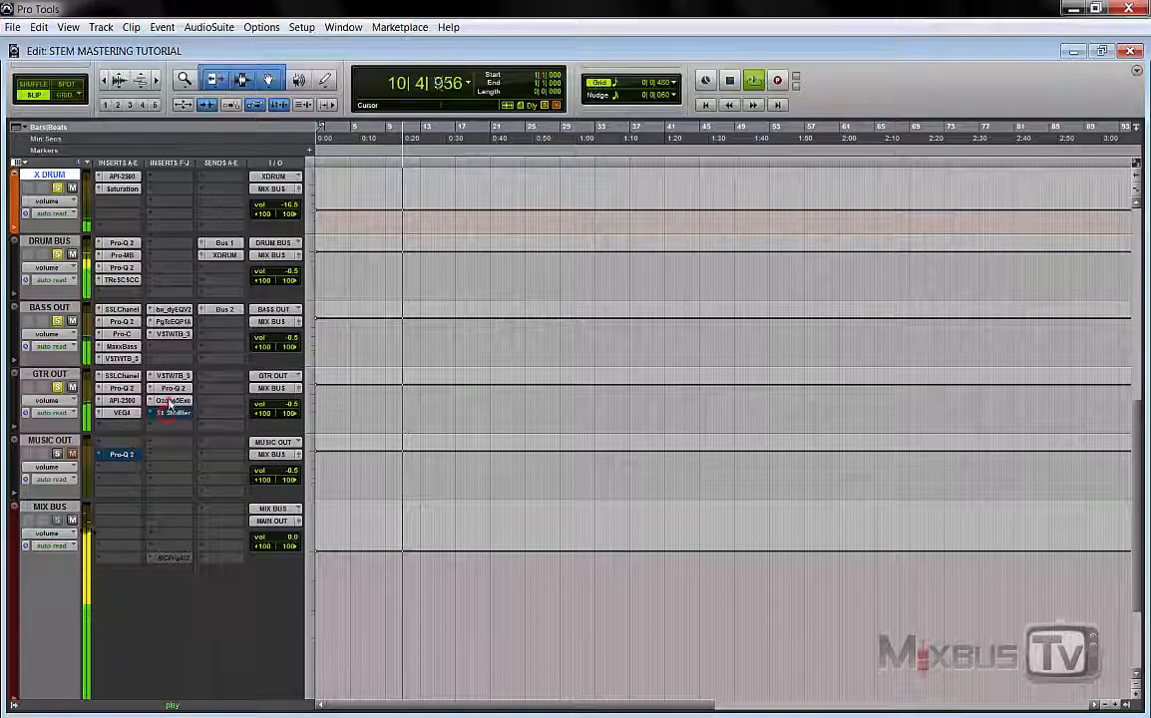
ctrl+click(168, 400)
ctrl+click(172, 387)
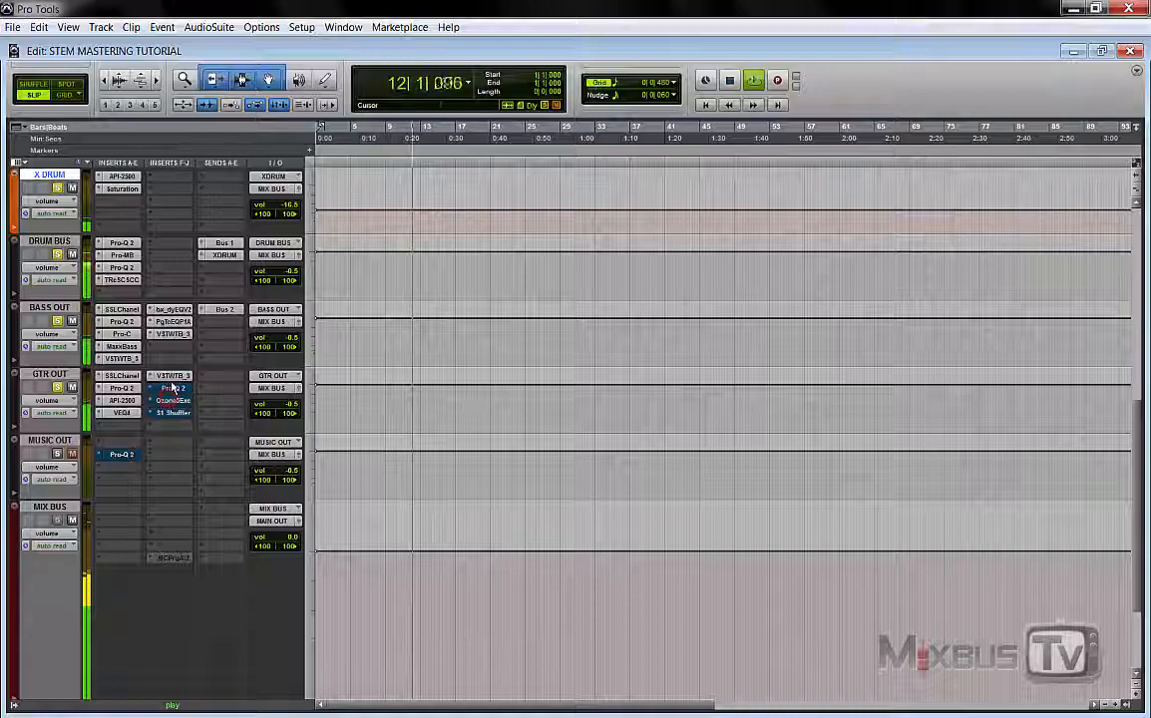
ctrl+click(172, 375)
ctrl+click(122, 412)
ctrl+click(124, 400)
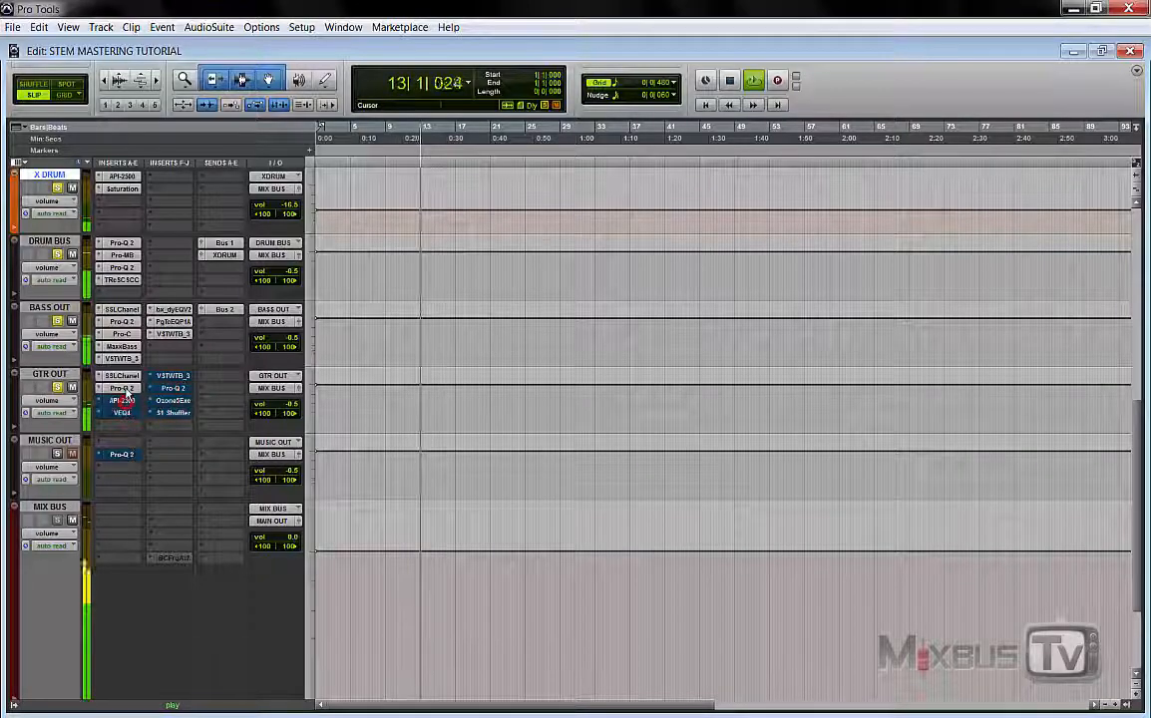
ctrl+click(122, 387)
ctrl+click(121, 375)
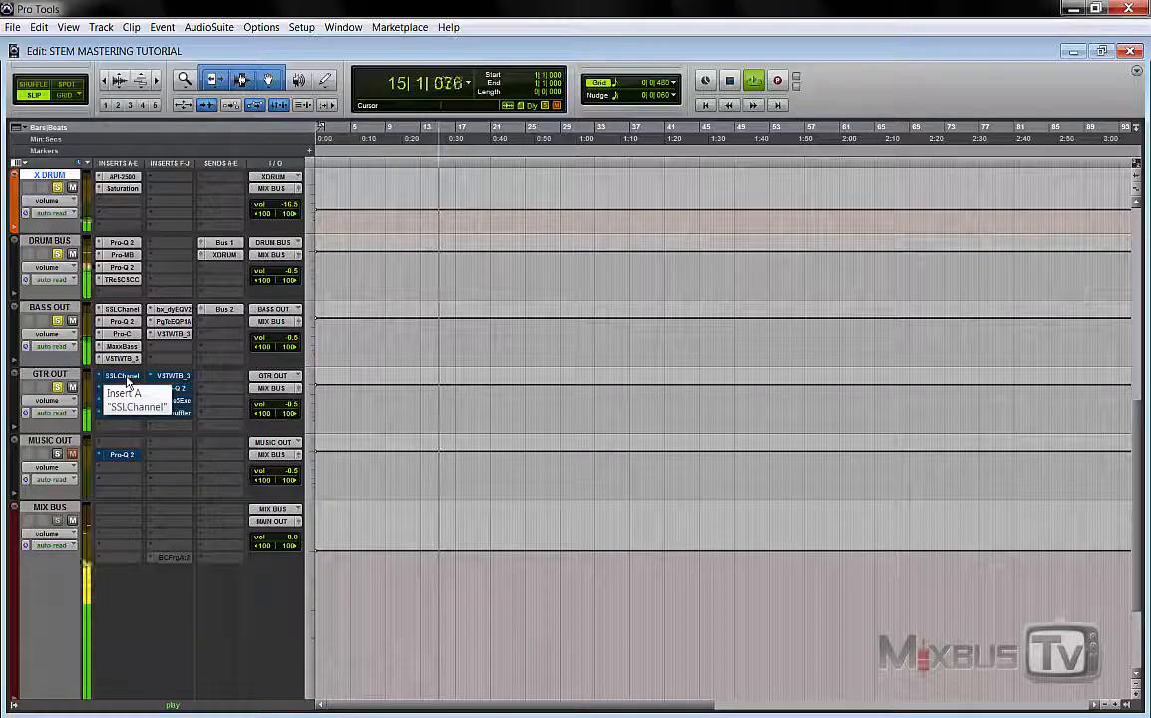
Reactivate the GTR OUT inserts one by one from SSLChannel through S1 Shuffler during playback, and stop playback
ctrl+click(125, 377)
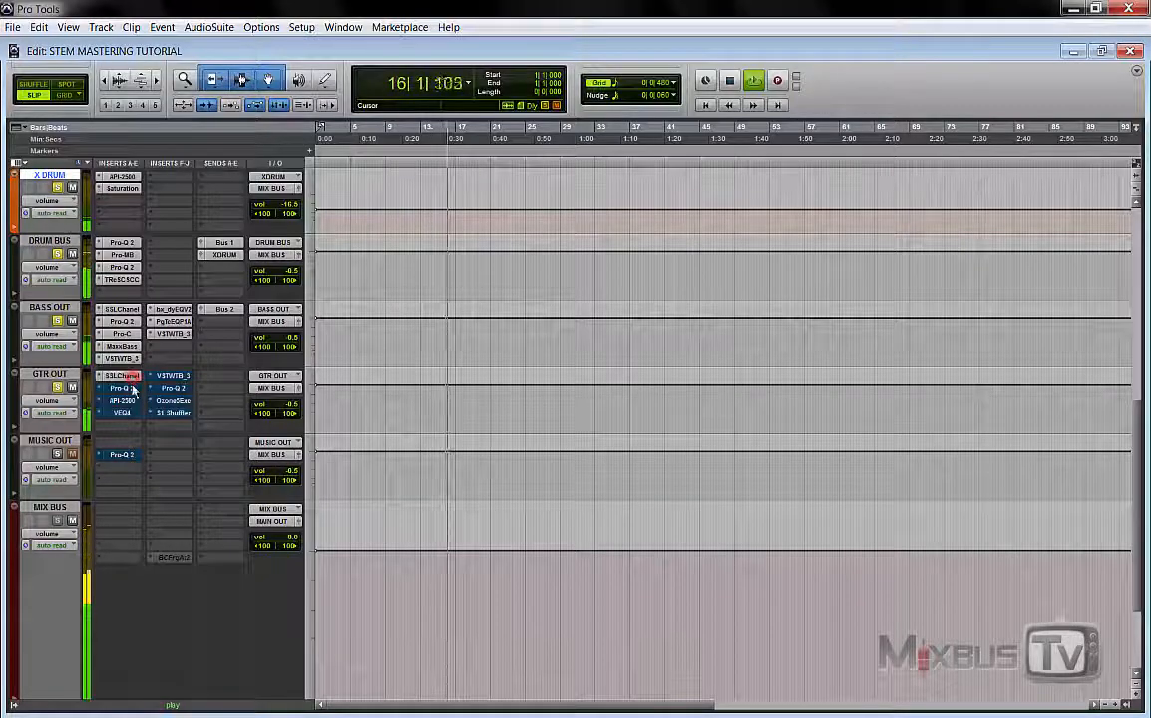
ctrl+click(131, 388)
ctrl+click(131, 400)
ctrl+click(125, 413)
ctrl+click(168, 377)
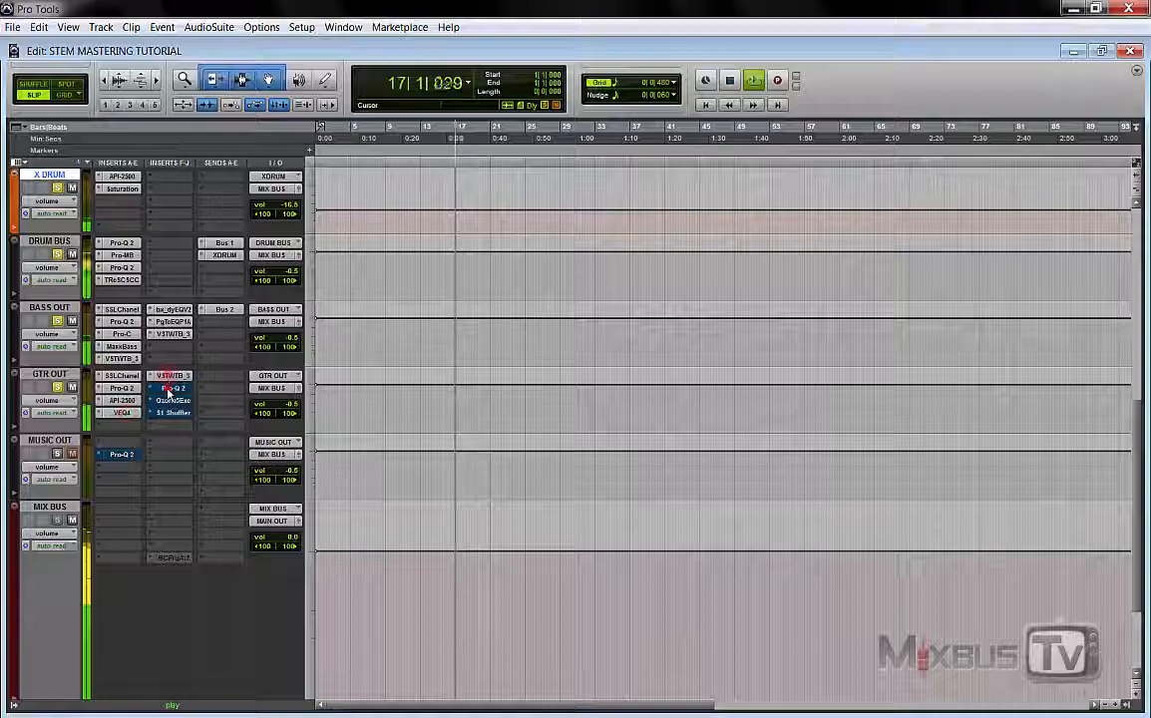
ctrl+click(170, 388)
ctrl+click(172, 400)
ctrl+click(172, 412)
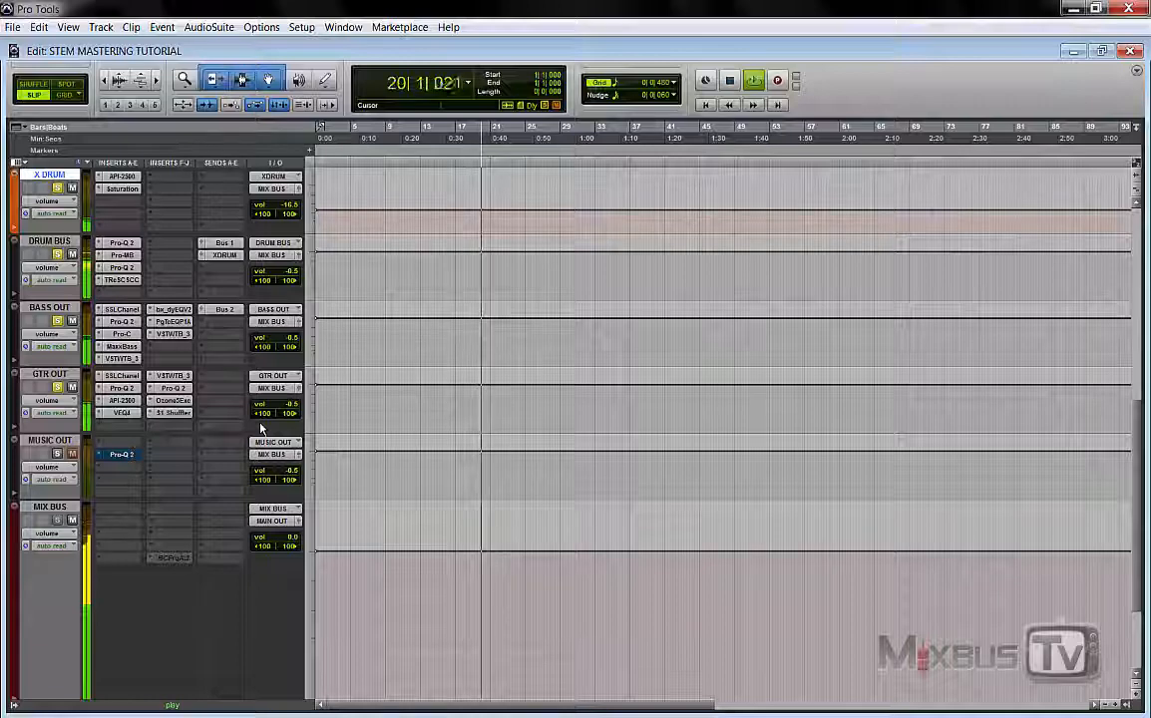
key(space)
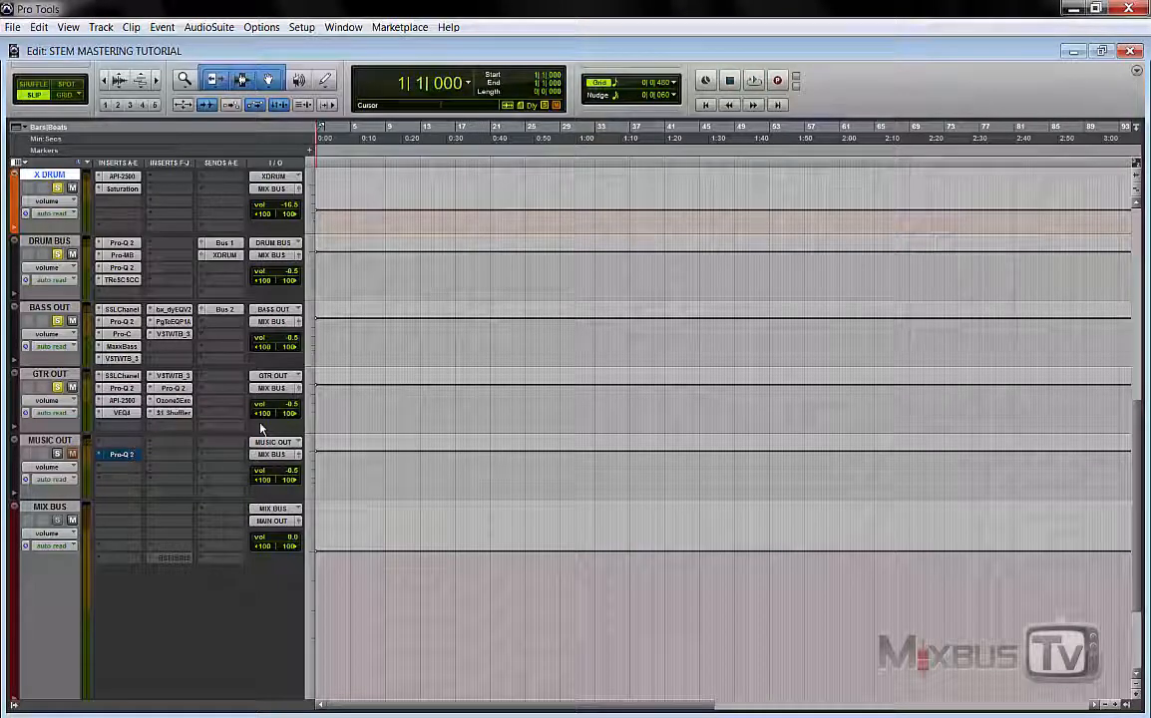